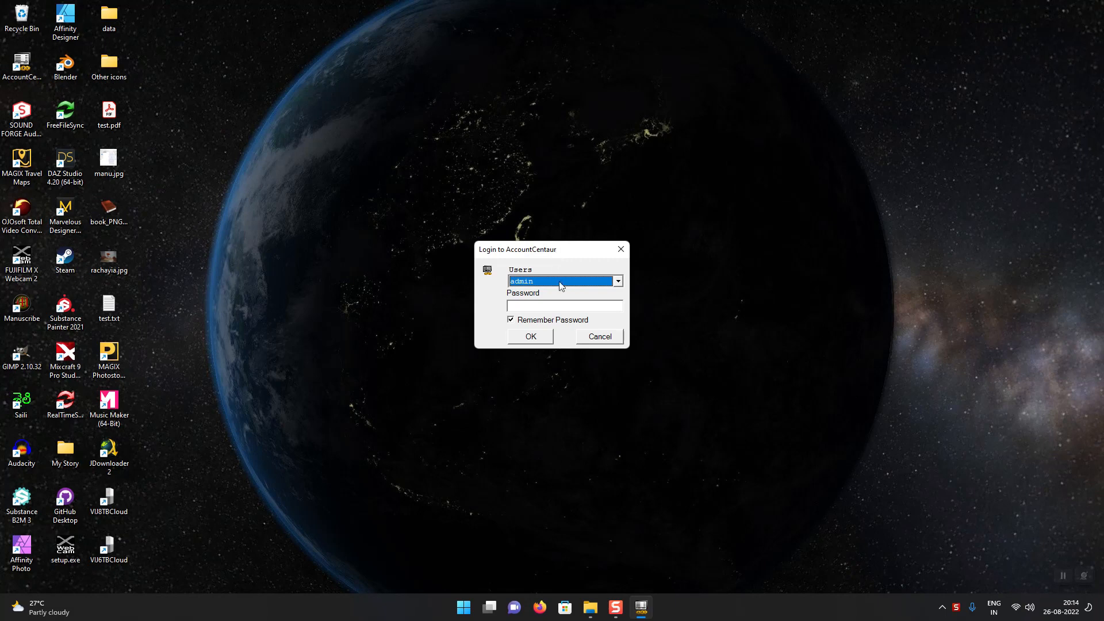
Step: Log in as admin with the account password and open the list of expenses
left_click(556, 284)
left_click(556, 284)
left_click(557, 305)
type("********")
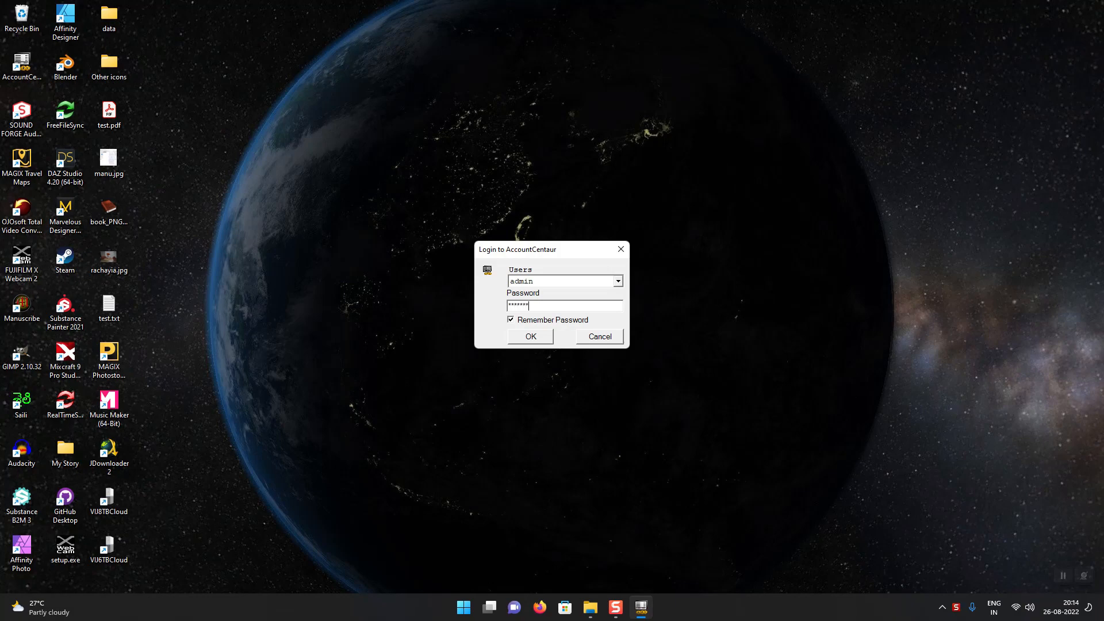
key("Return")
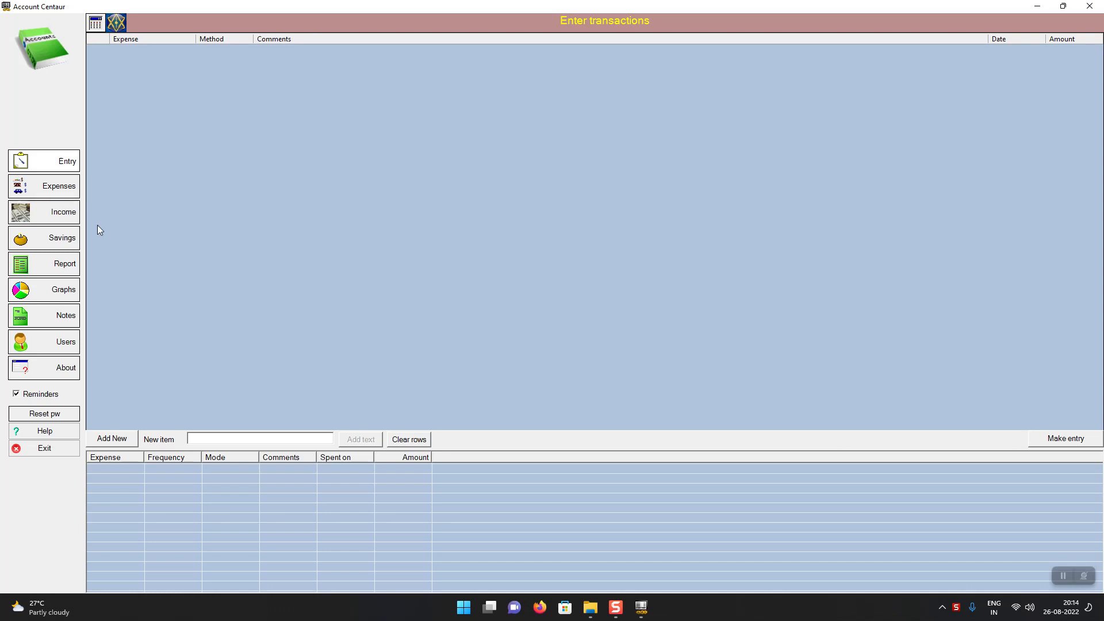
left_click(71, 190)
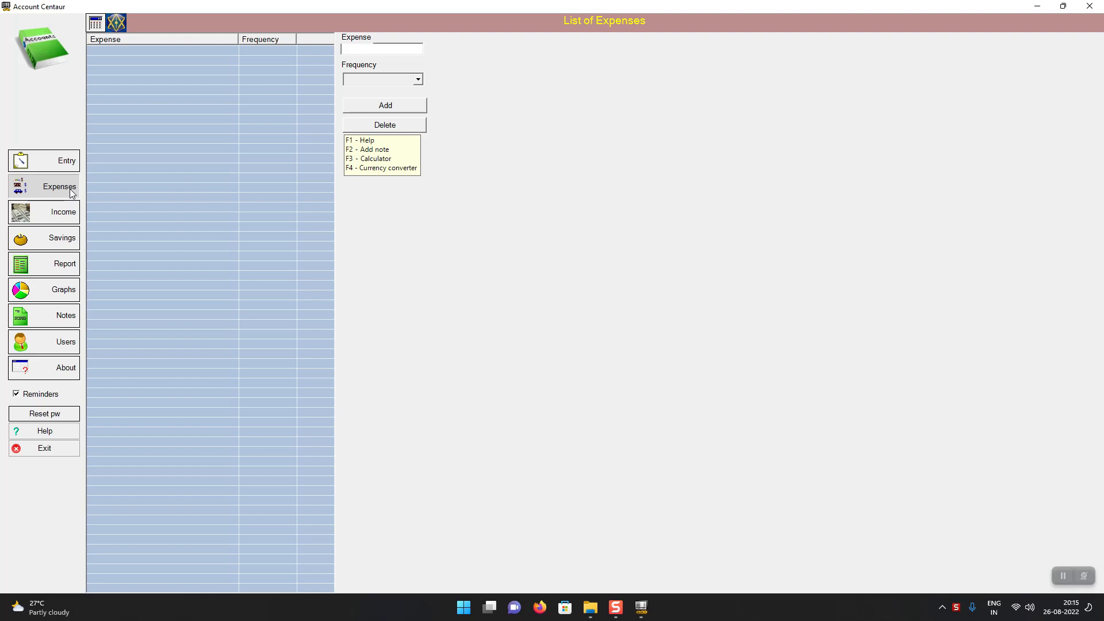
Step: Switch to File Explorer to locate the PEQ.db database file in Documents > AccountCentaur, and return to the expenses list
left_click(589, 616)
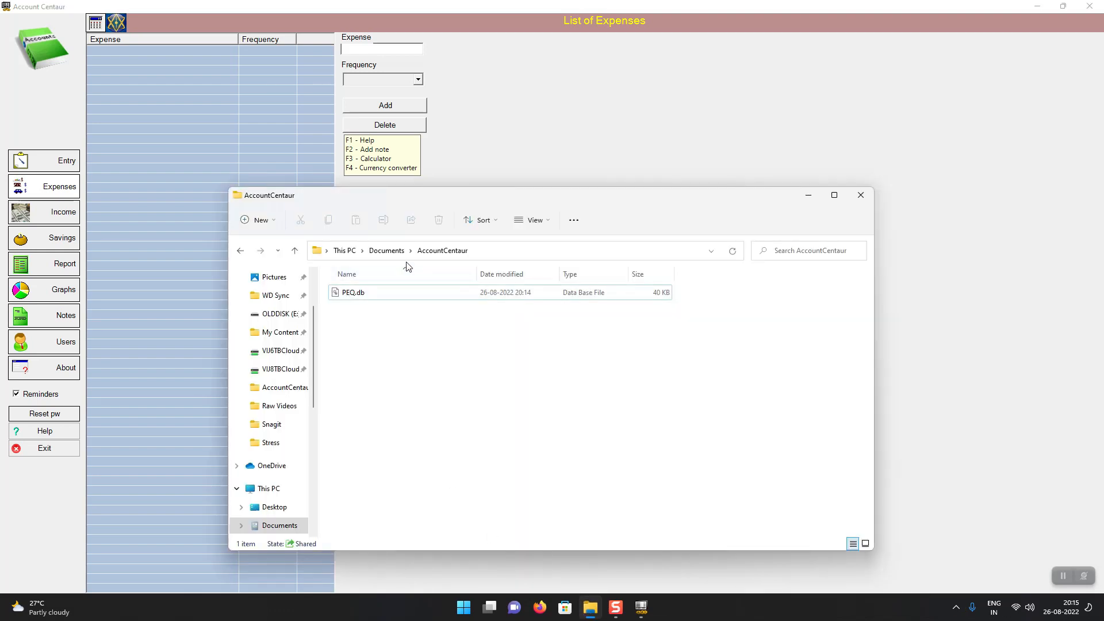
left_click(362, 297)
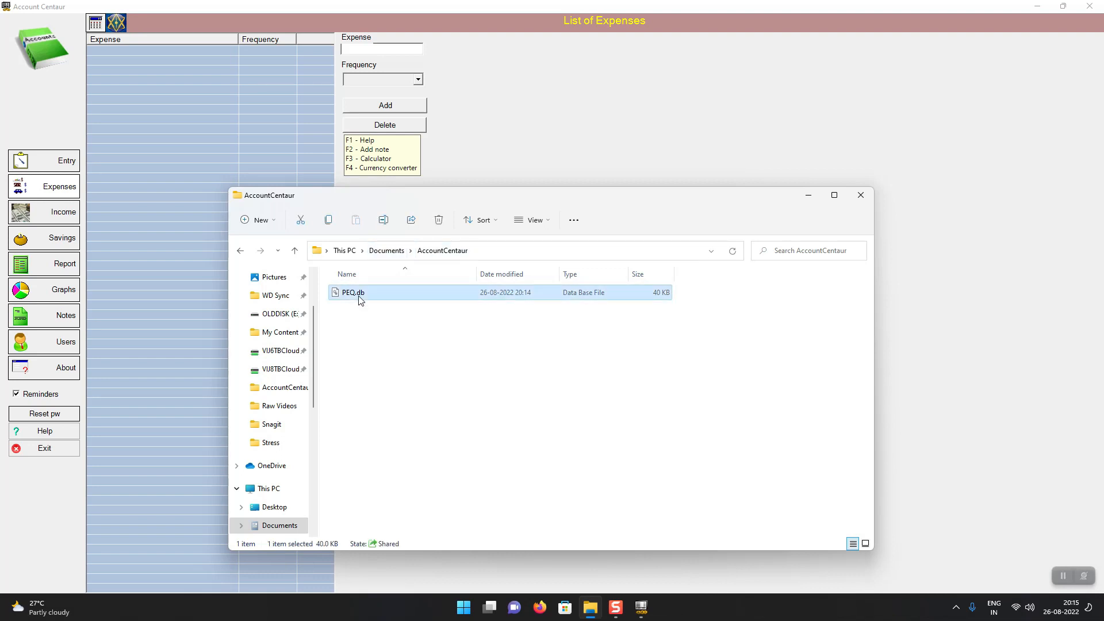
left_click(810, 199)
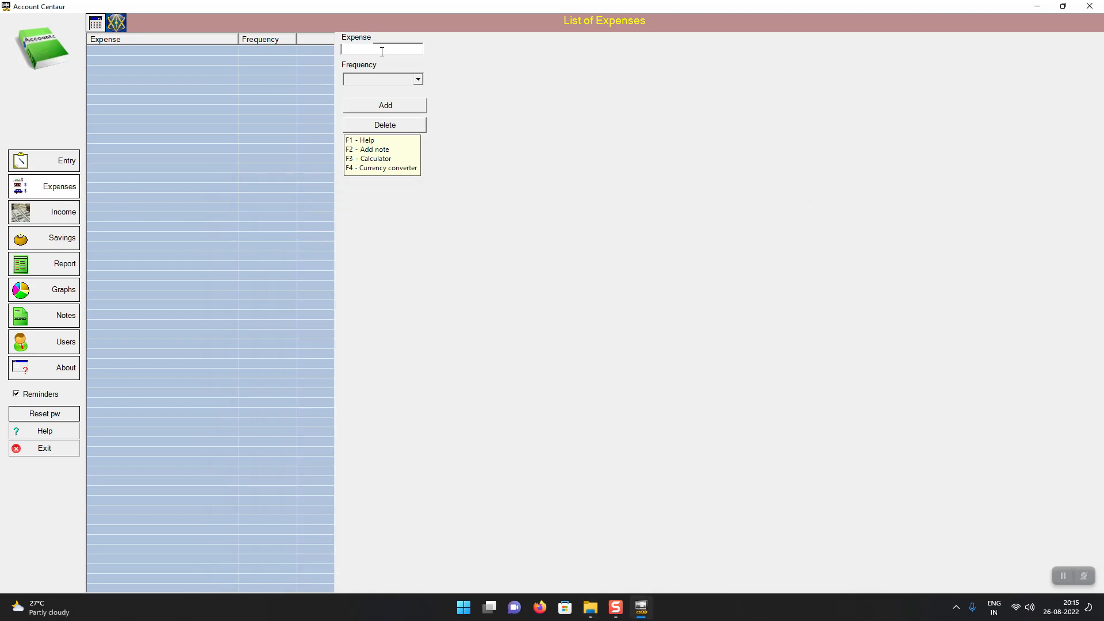
Step: Add an expense item named Milk with the frequency DAILY
type("Milk")
key("Tab")
key("Down")
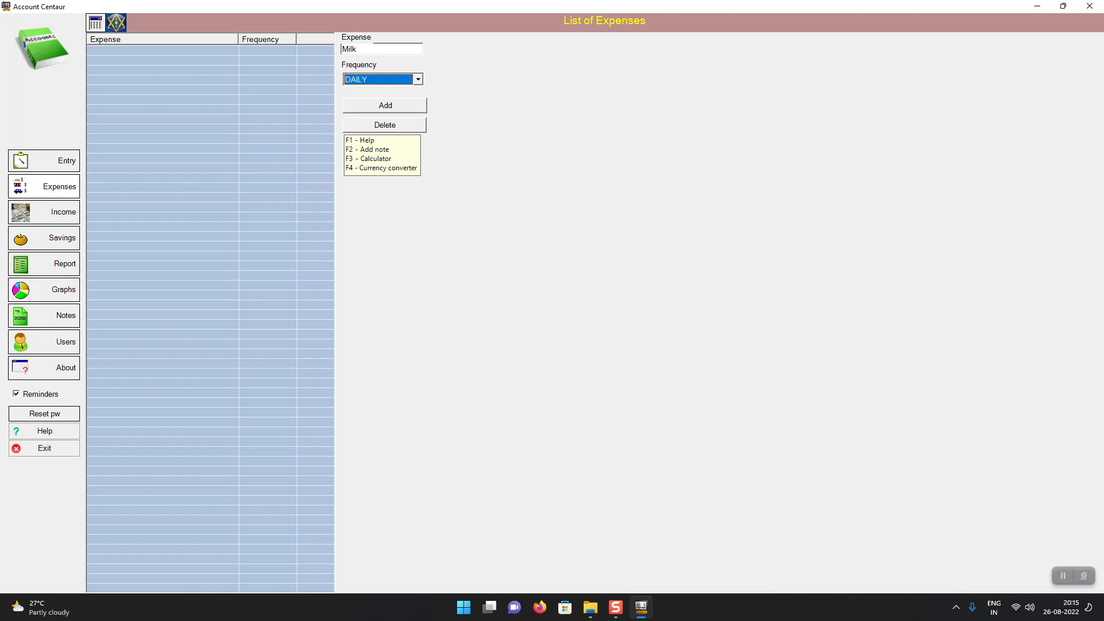
key("alt")
key("alt+a")
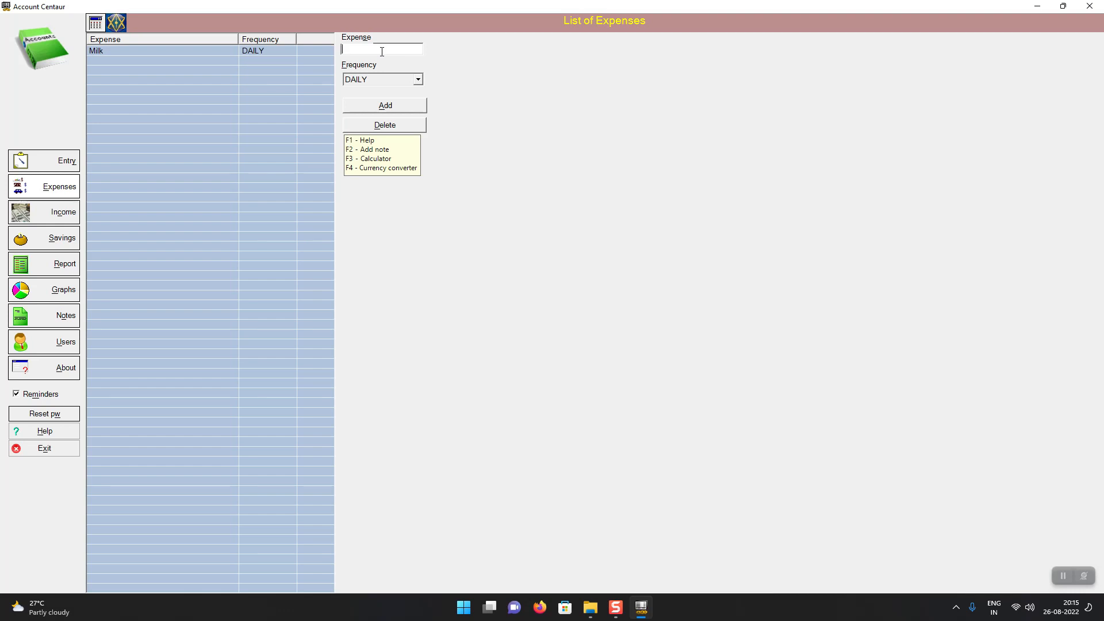
Step: Add an expense item named House rent with the frequency MONTHLY
type("House rent")
key("Tab")
key("m")
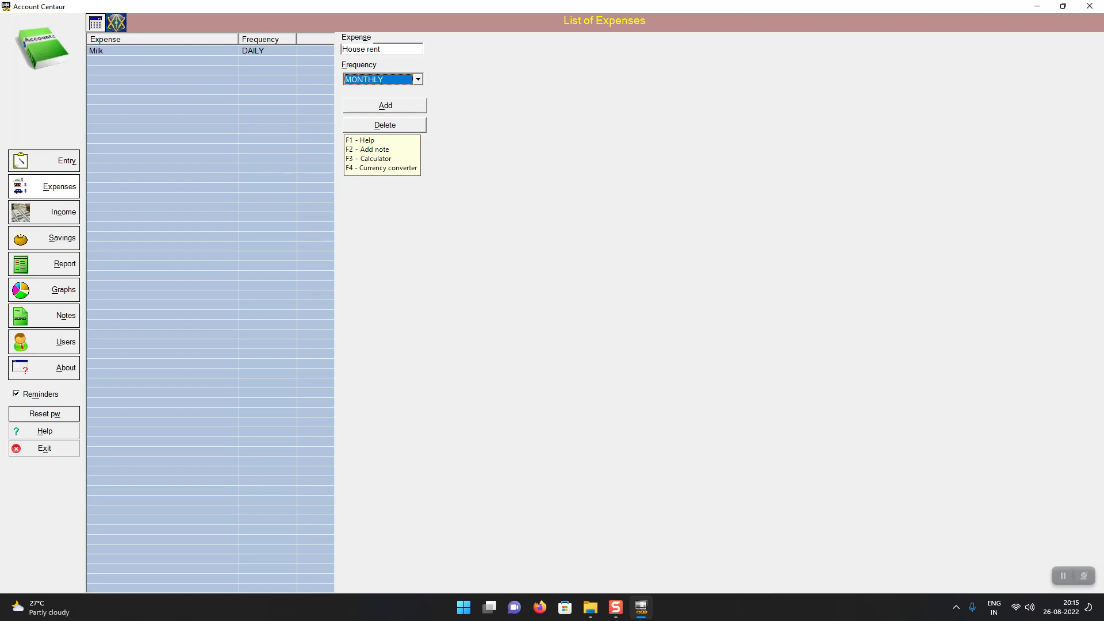
key("Return")
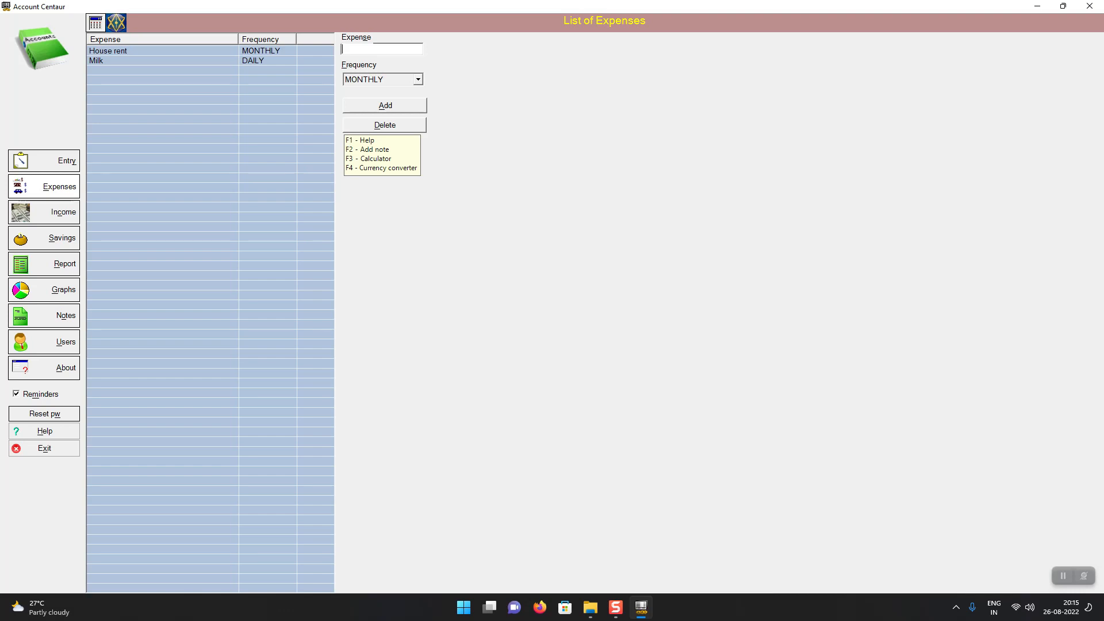
Step: Add an expense item named Petrol with the frequency WEEKLY
type("Petrol")
key("Tab")
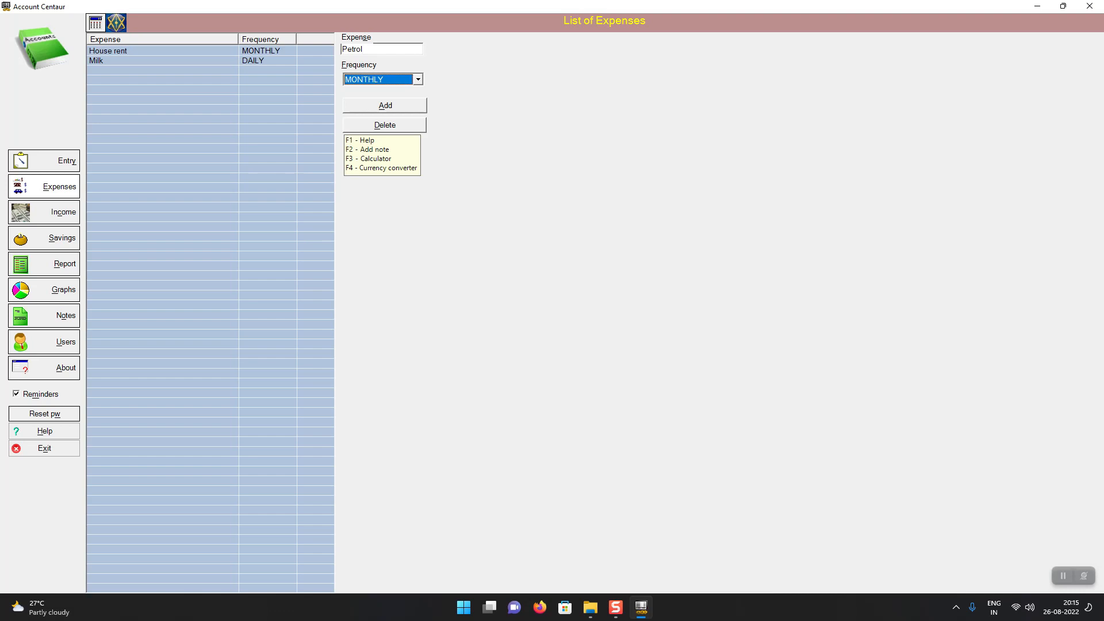
key("Up")
key("Tab")
key("Return")
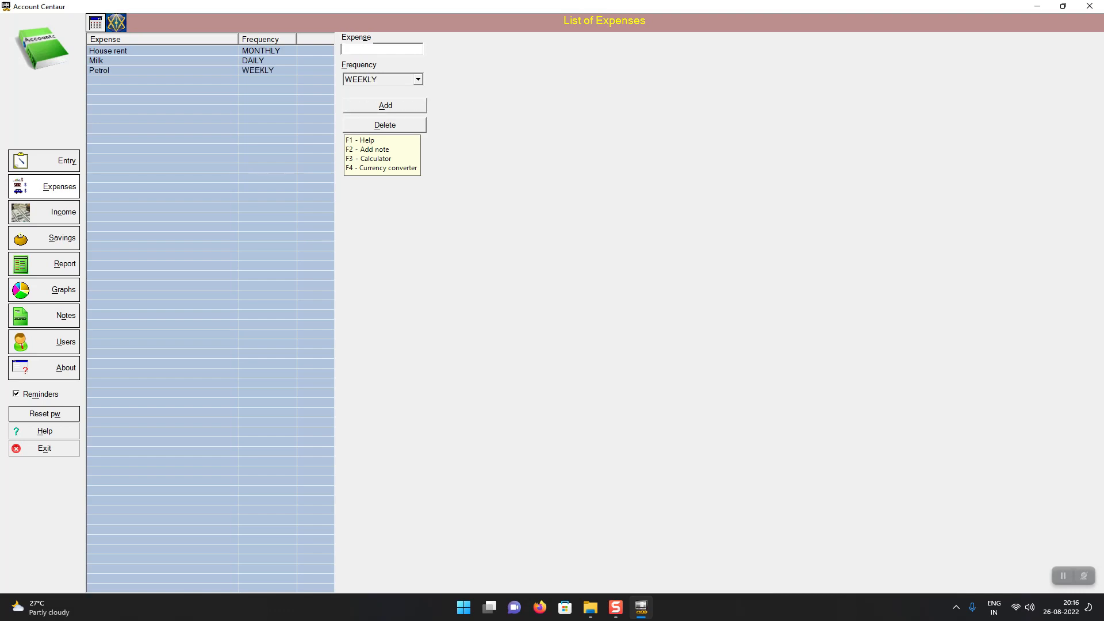
Step: Add an expense item named School fees with the frequency QUARTER
type("School fees")
key("Tab")
key("Down")
key("Down")
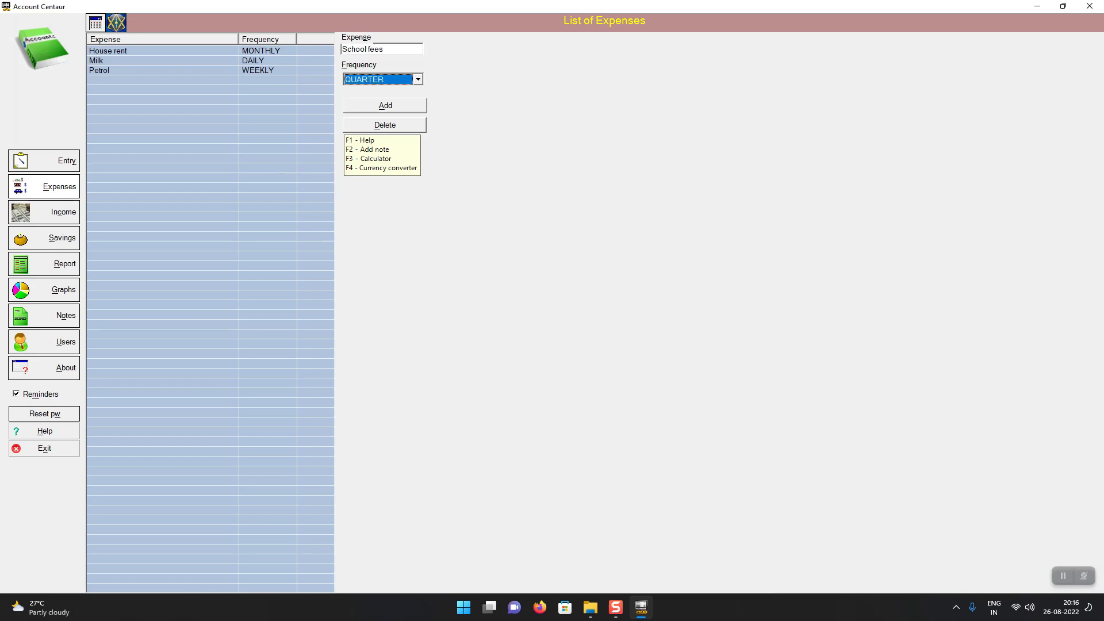
key("Tab")
key("Return")
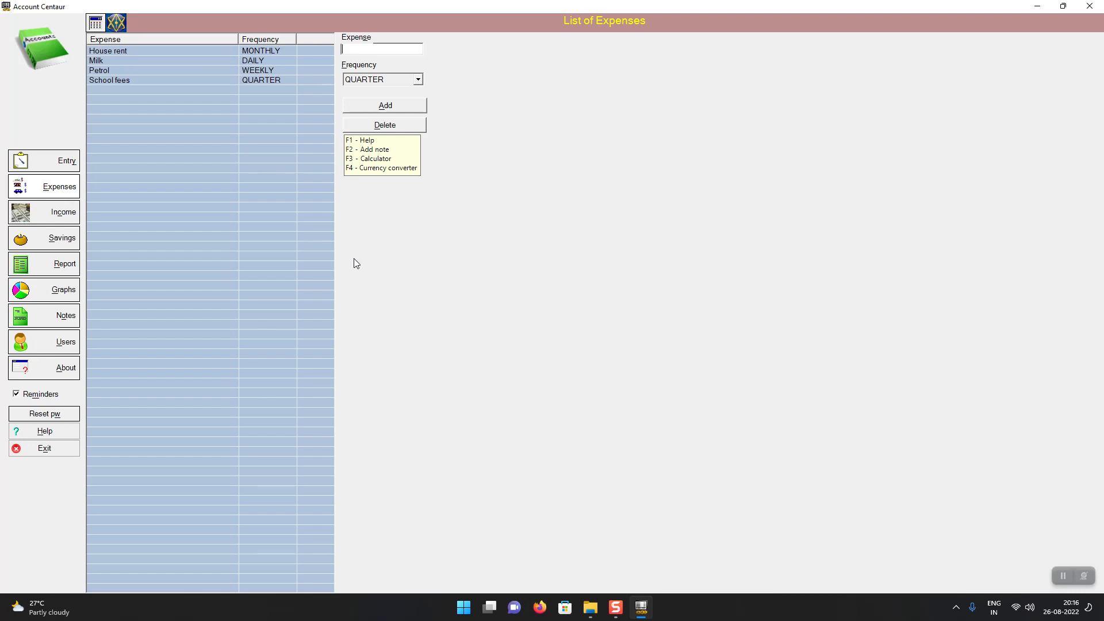
Step: Create a new transaction row for the House rent expense with Cash as the payment method, leaving its comments empty
left_click(67, 160)
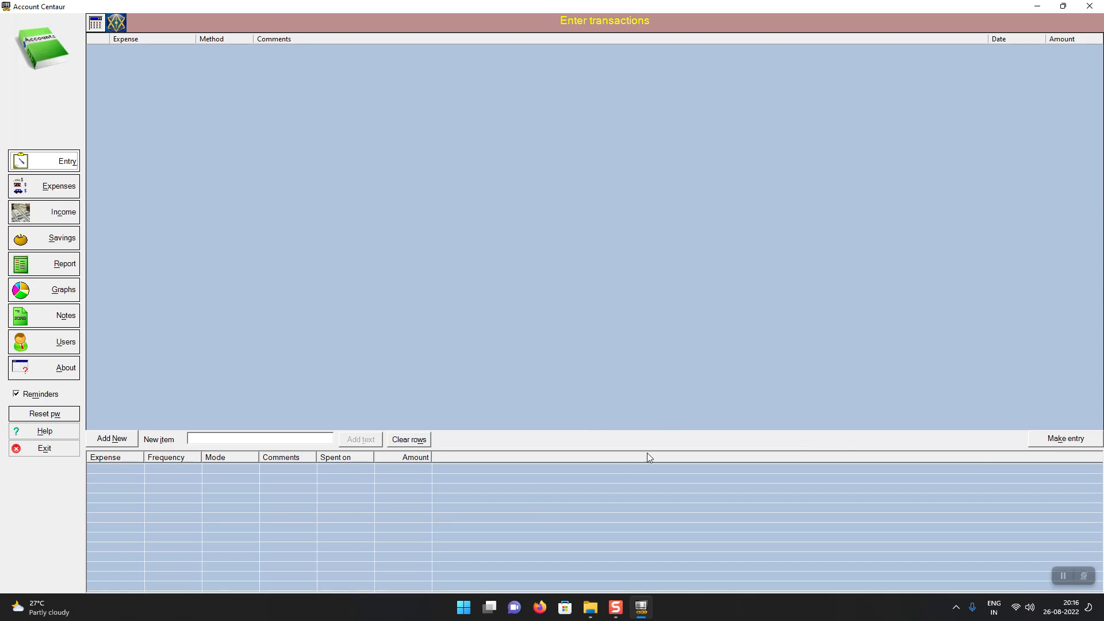
left_click(121, 444)
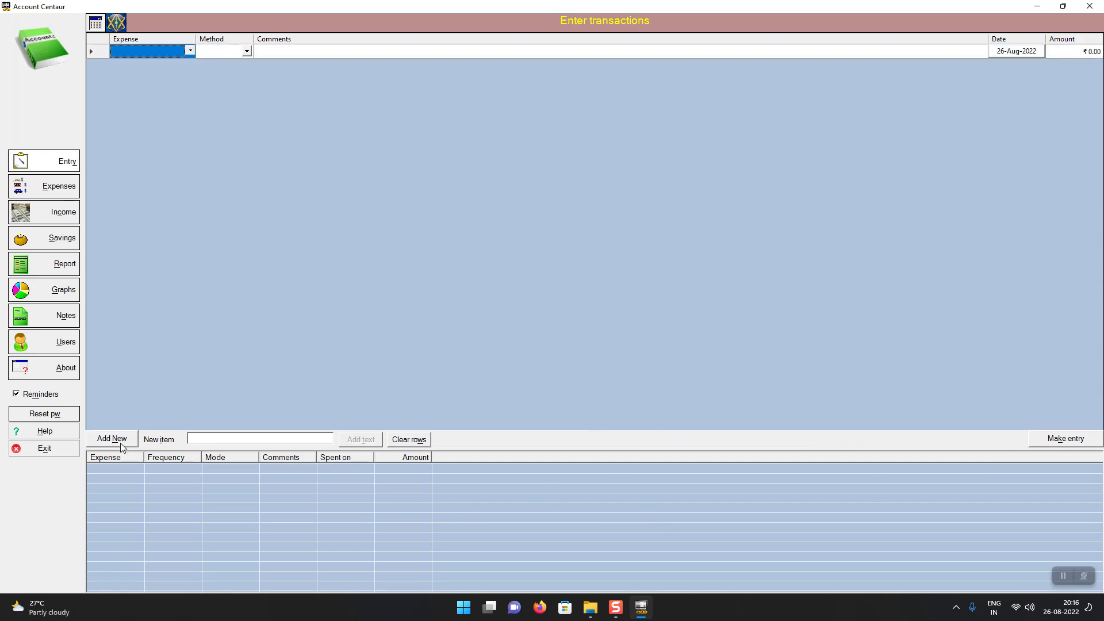
left_click(190, 51)
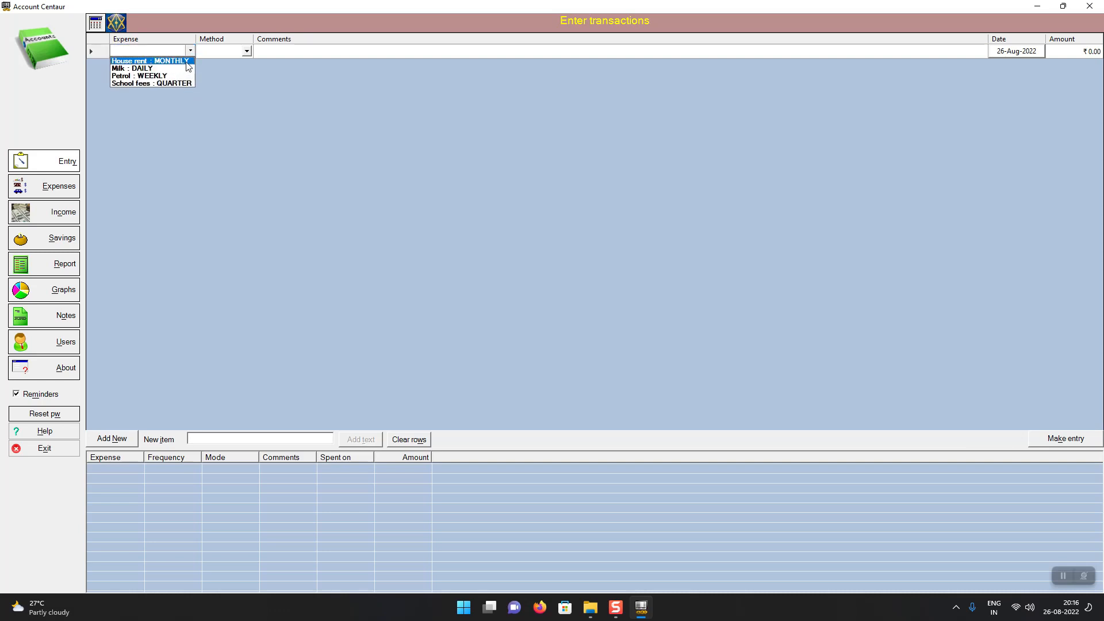
left_click(187, 62)
left_click(240, 49)
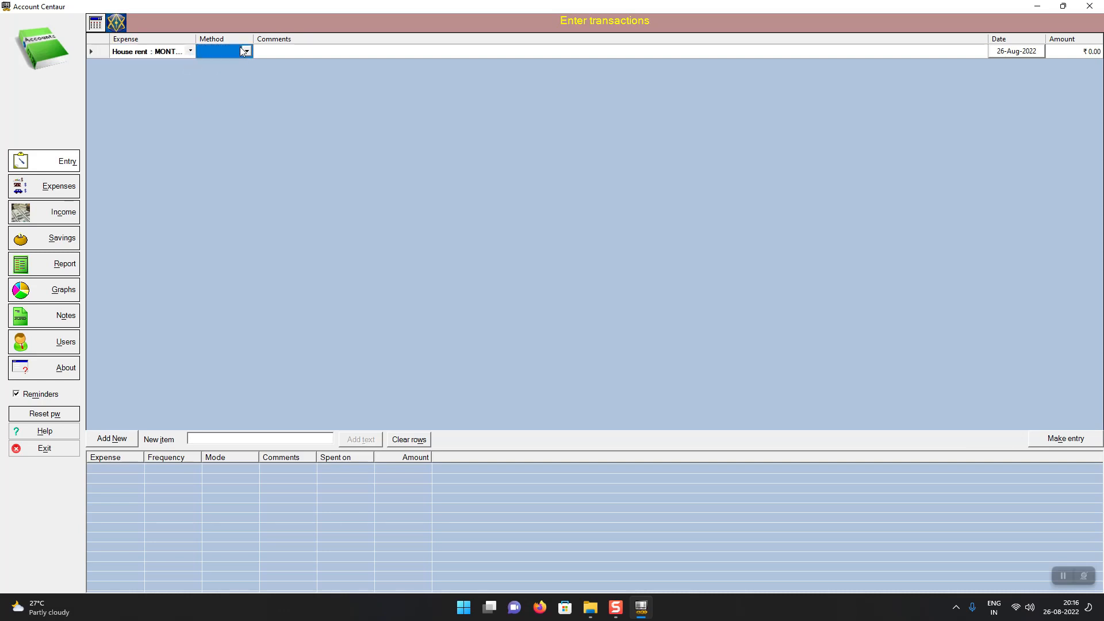
left_click(242, 52)
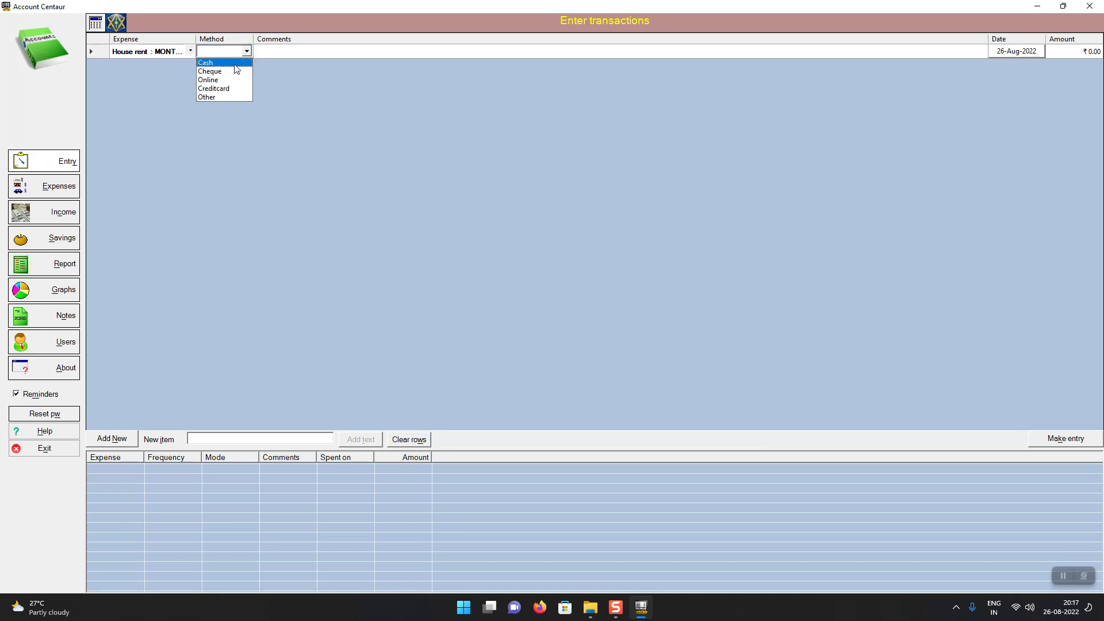
left_click(207, 62)
left_click(294, 51)
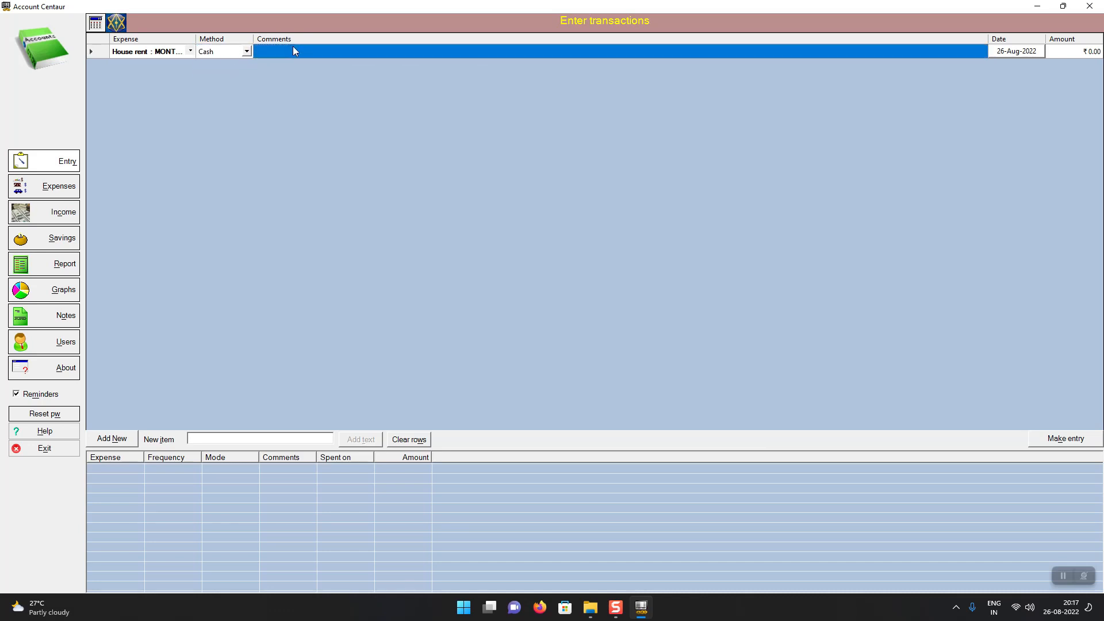
Step: Set the amount of the House rent transaction to 25000
left_click(1075, 53)
left_click(1075, 53)
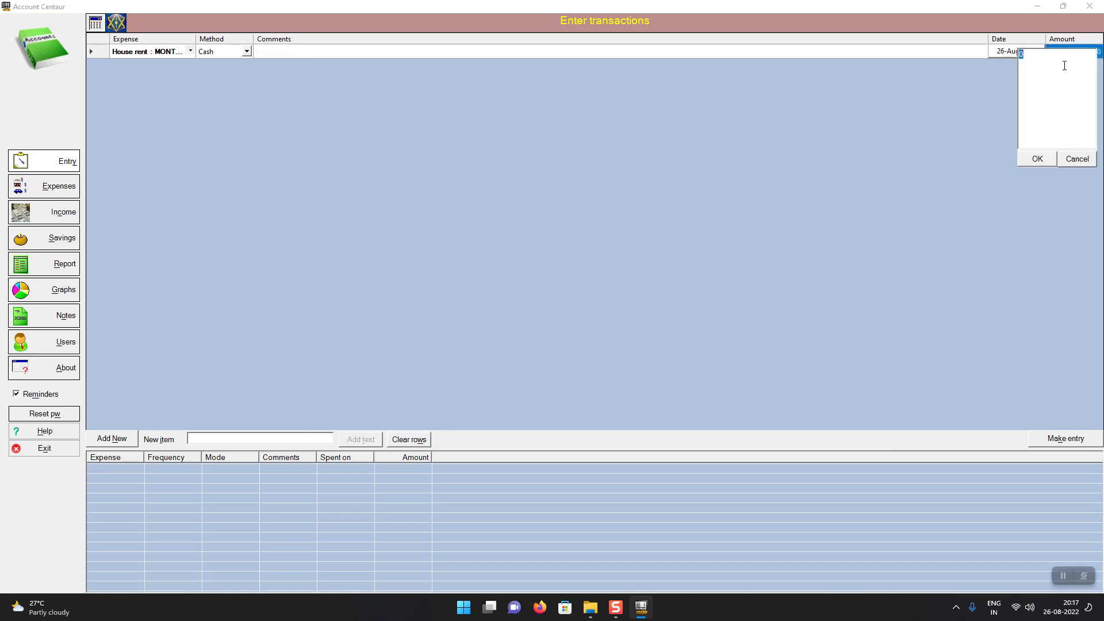
type("5000")
key("BackSpace")
key("BackSpace")
key("BackSpace")
key("BackSpace")
type("25000")
left_click(1038, 160)
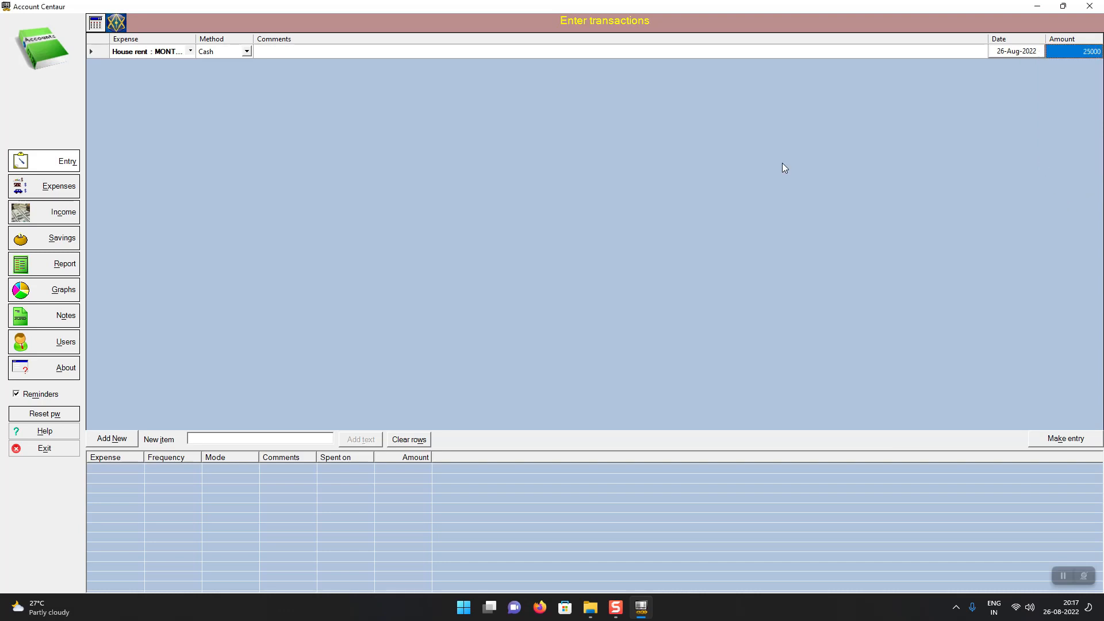
Step: Add a second transaction row for the Milk expense, paid by Cash, with an amount of 3000
key("alt+n")
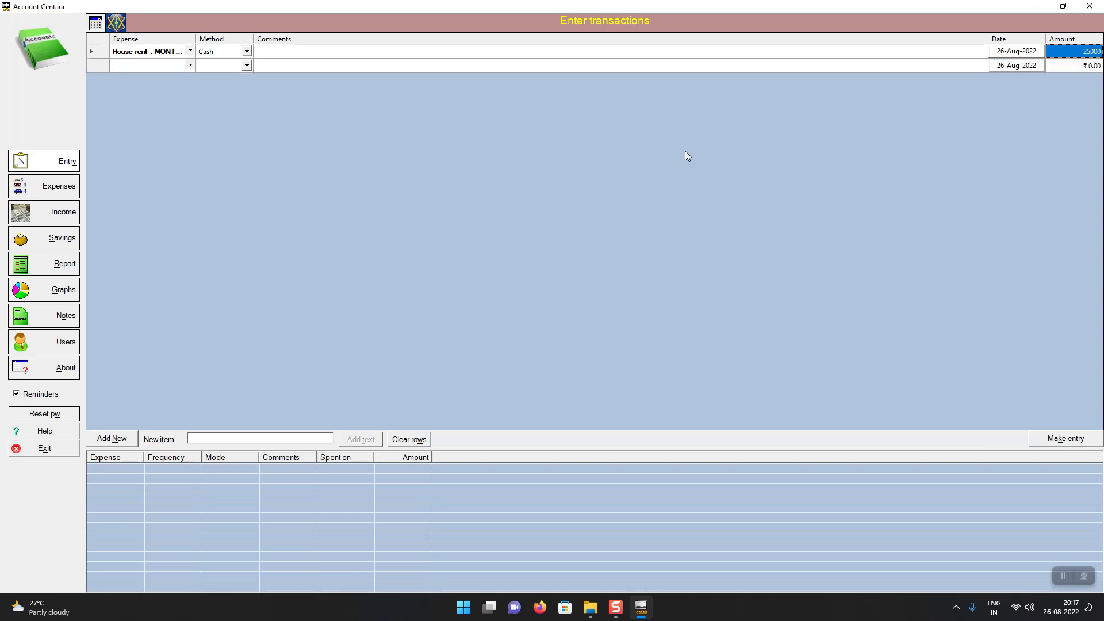
key("Tab")
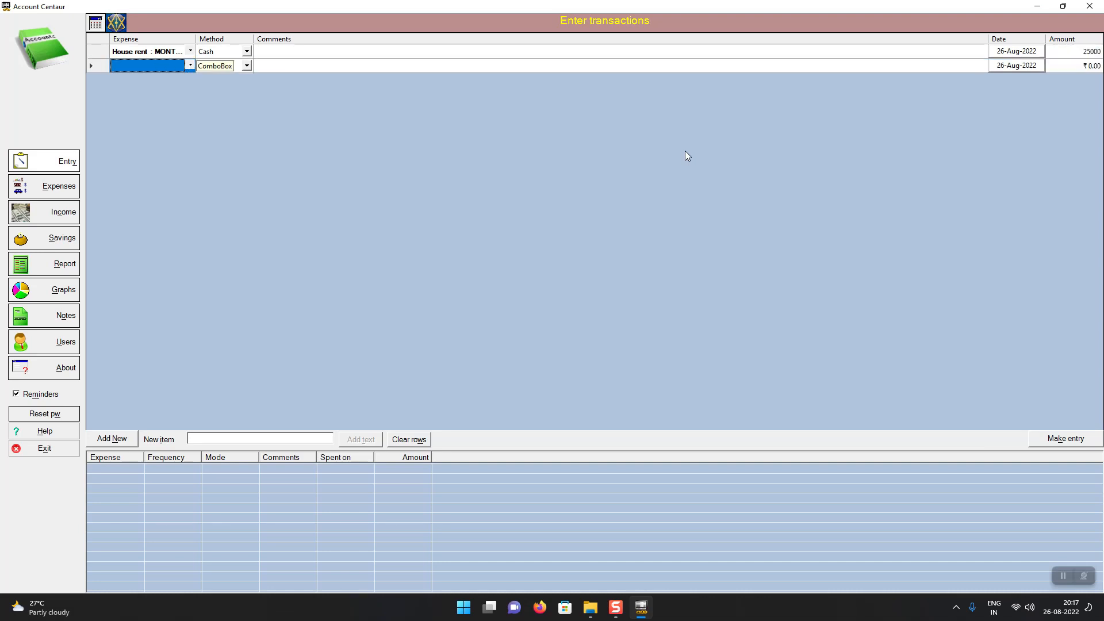
key("m")
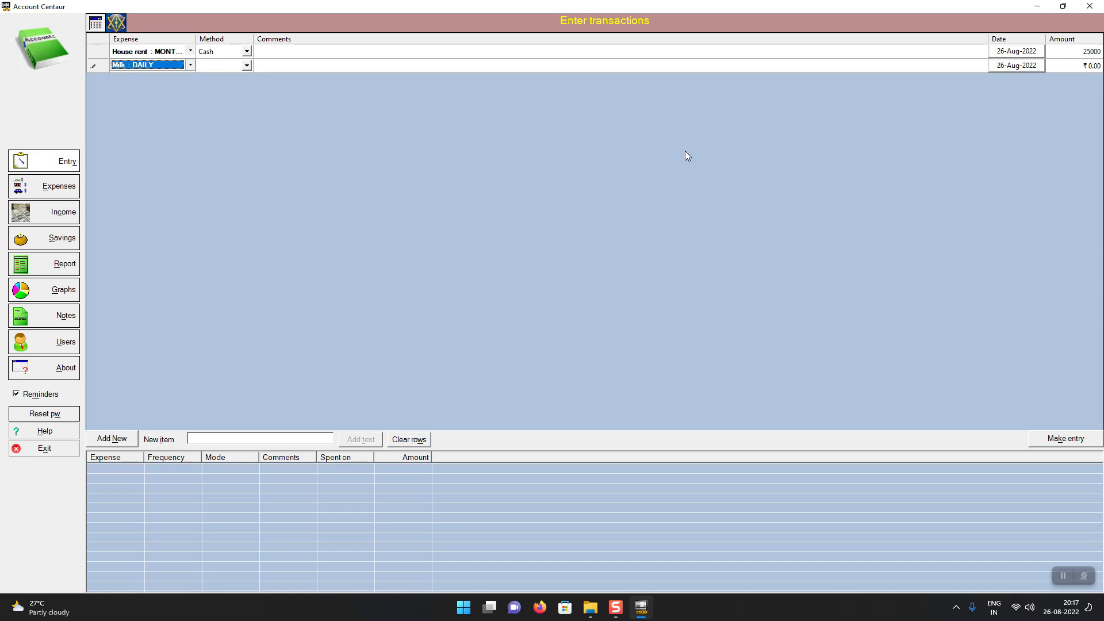
key("alt+Down")
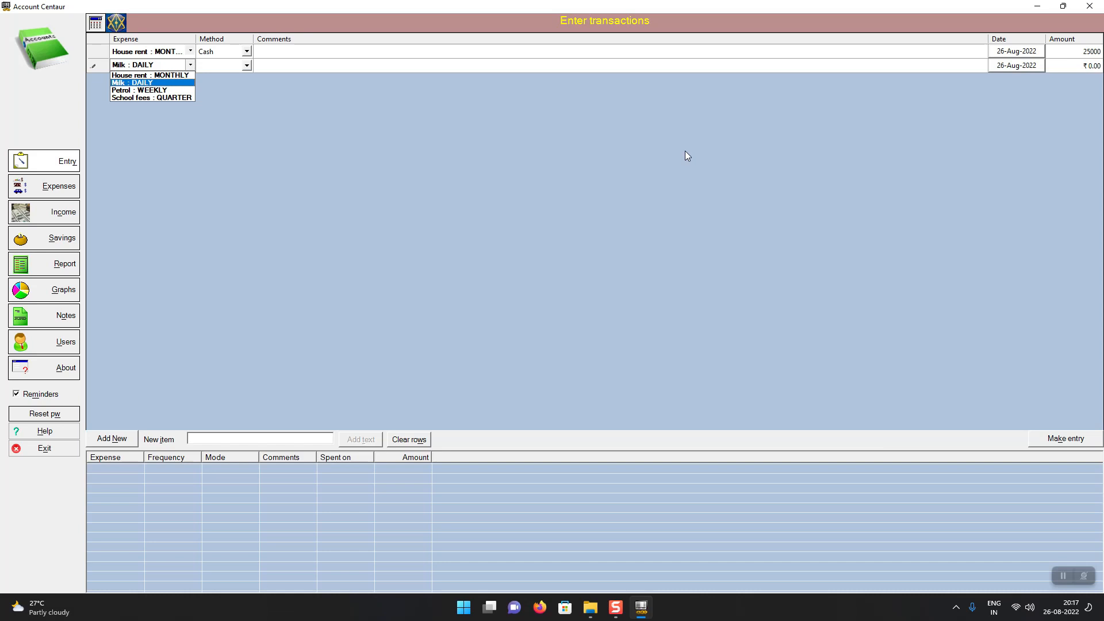
key("Tab")
key("Down")
key("Tab")
key("Tab")
key("Tab")
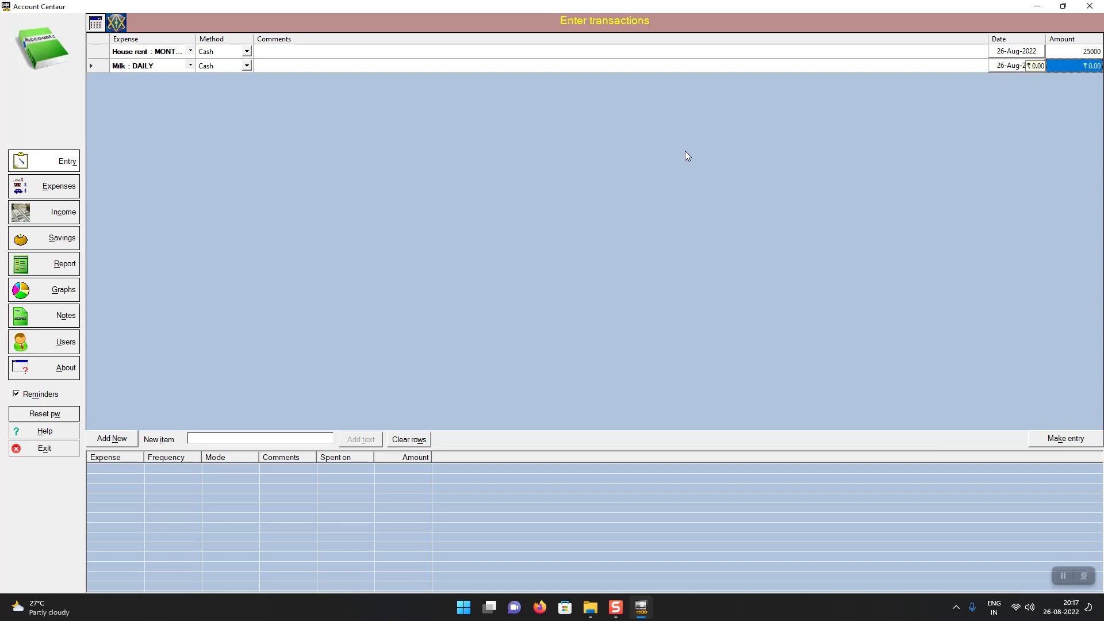
type("3000")
Step: Add a third transaction row for Petrol, paid by Creditcard, with an amount of 3000, and submit all the entries
key("Tab")
key("p")
key("Tab")
key("o")
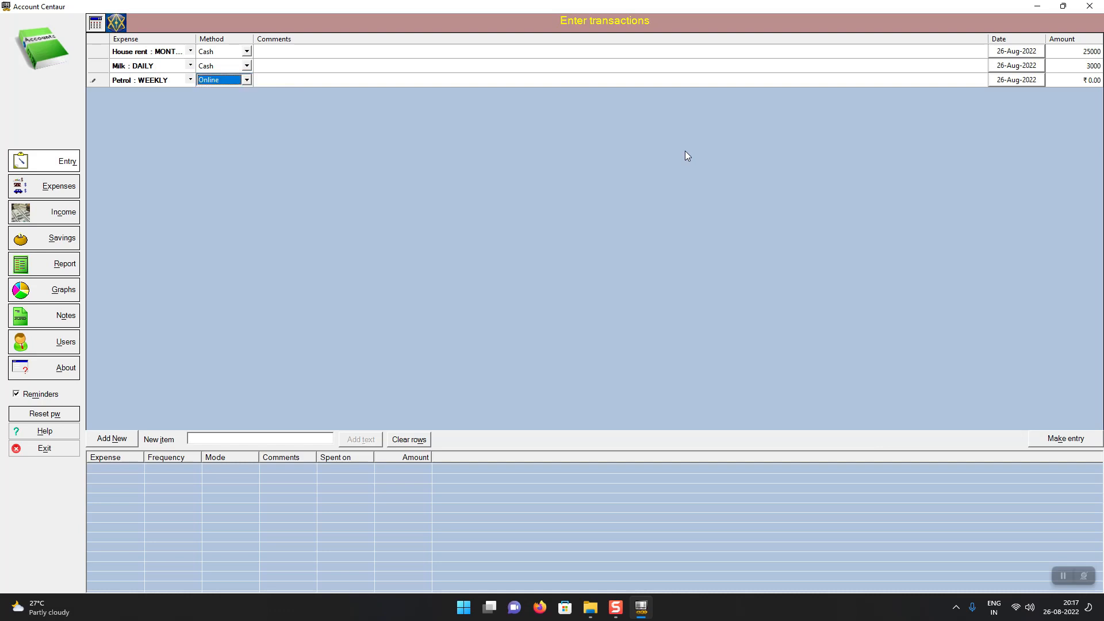
key("c")
key("Tab")
key("Tab")
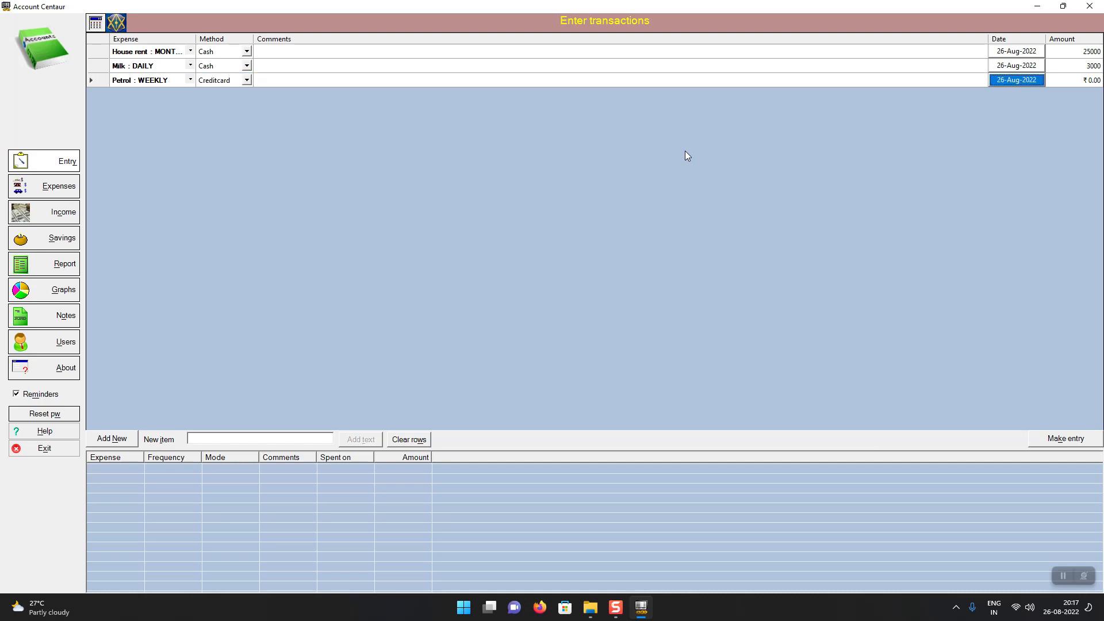
key("Tab")
type("30")
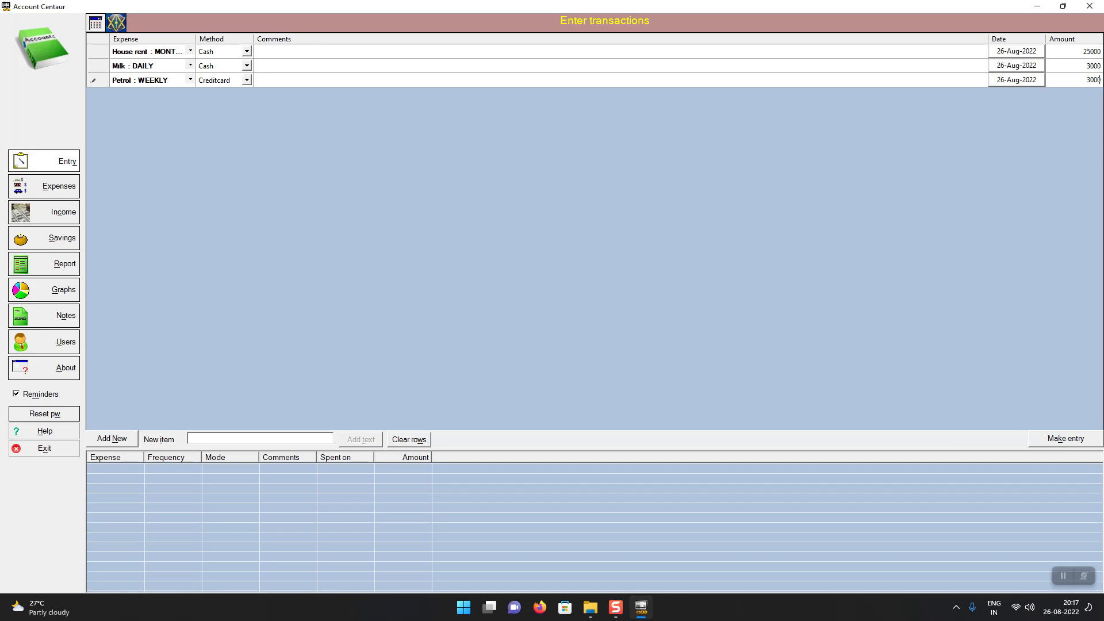
left_click(1061, 439)
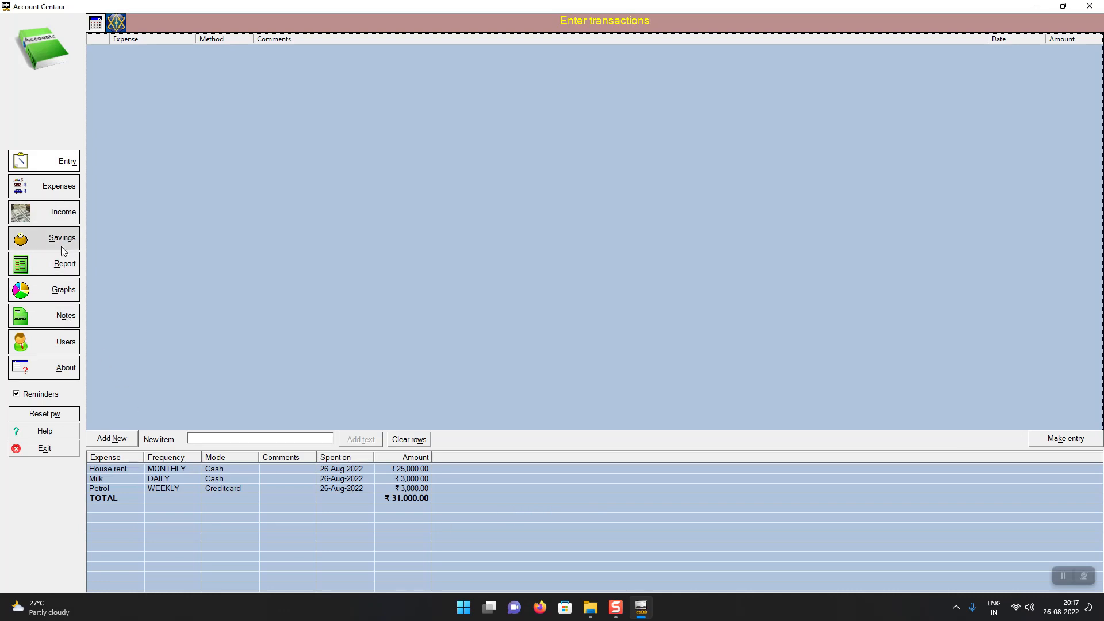
Step: Open the expenses report and examine its grouping choice, search mode and detailed date-wise view
left_click(64, 268)
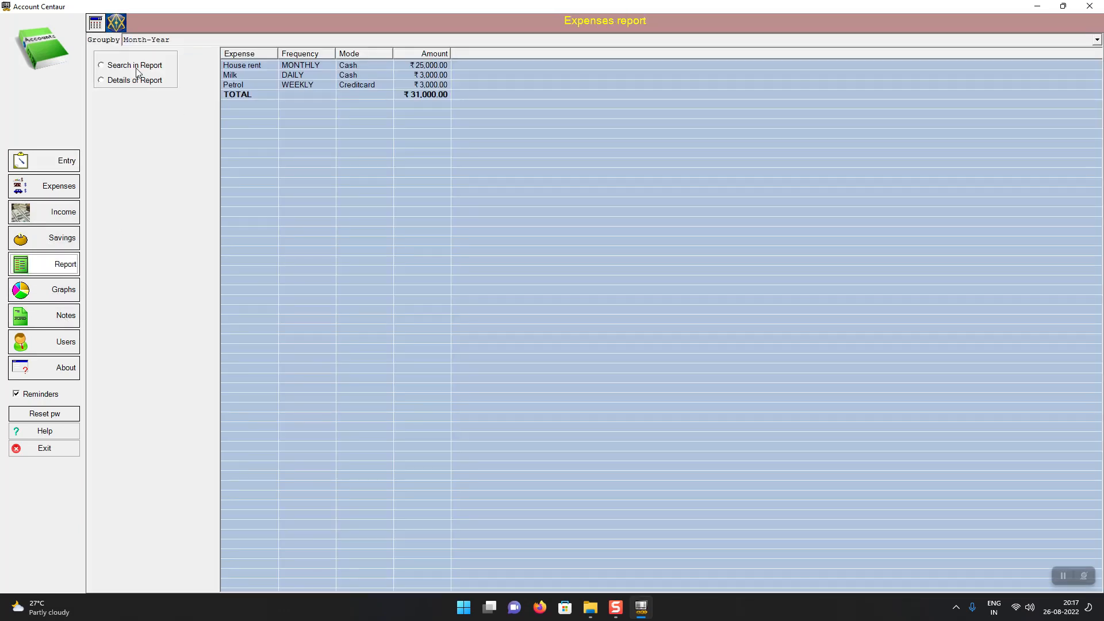
left_click(207, 40)
left_click(207, 41)
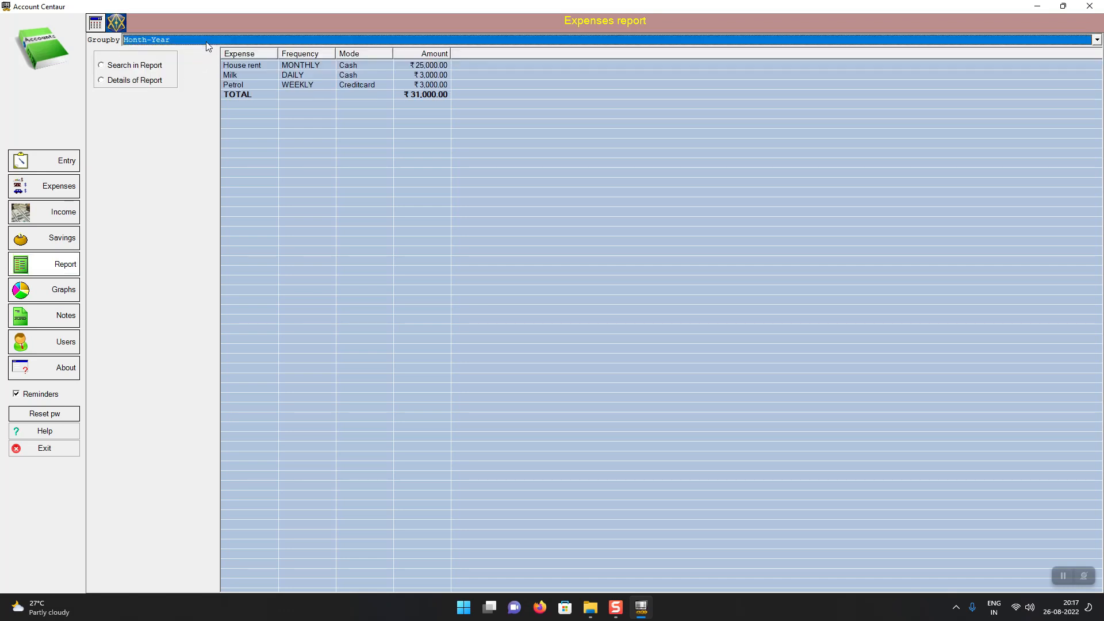
left_click(155, 68)
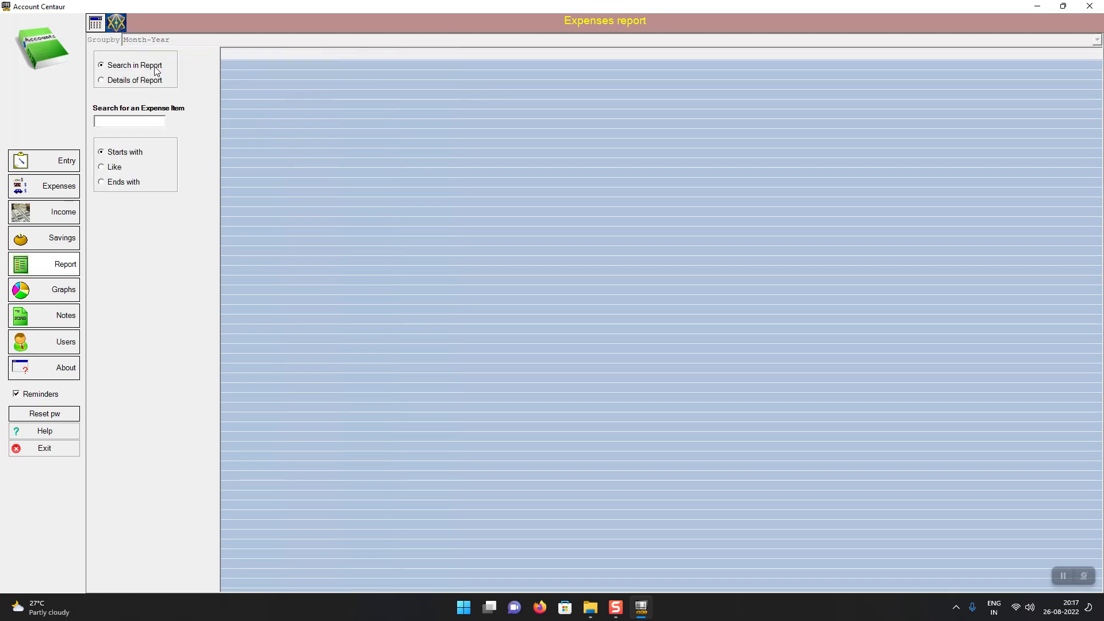
left_click(134, 83)
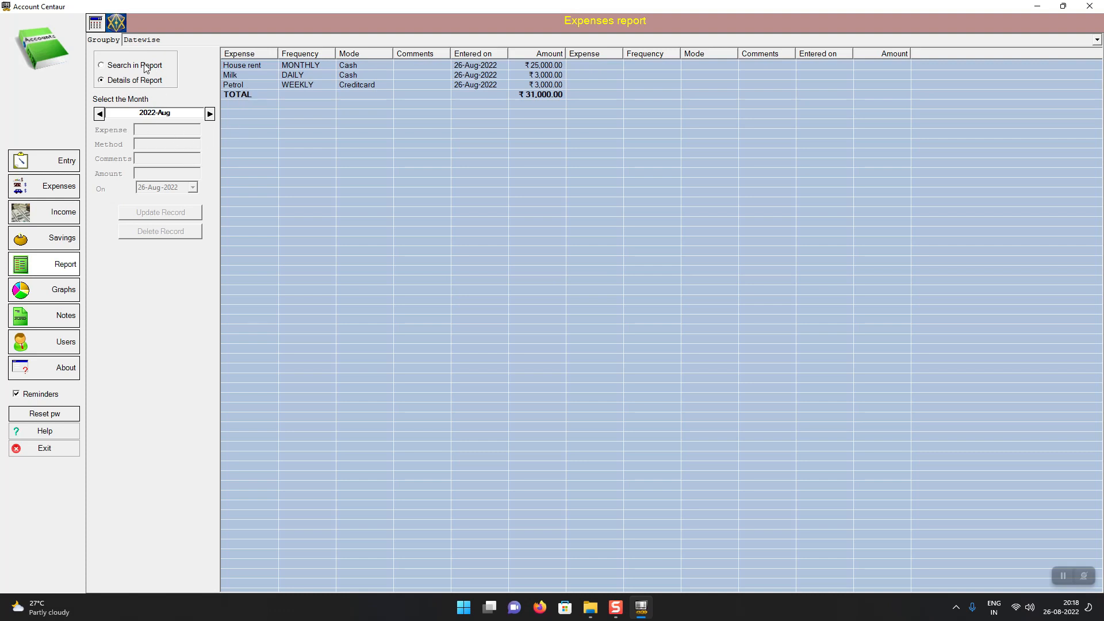
Step: View the expenses report for 2021-Aug, return to 2022-Aug, and check the search mode before restoring the report details
left_click(100, 113)
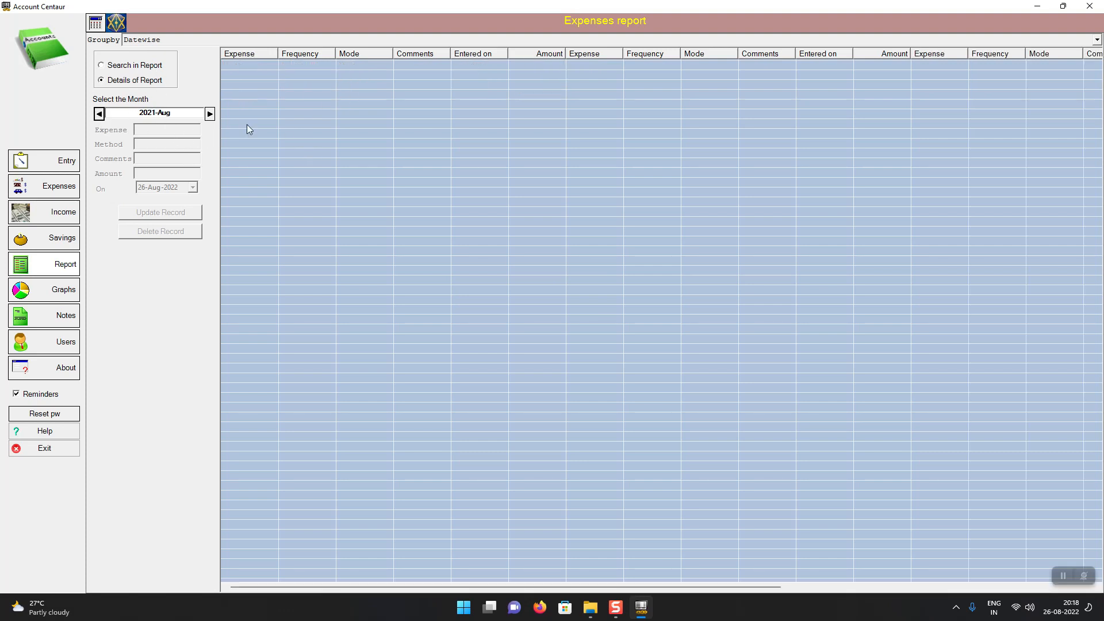
left_click(210, 113)
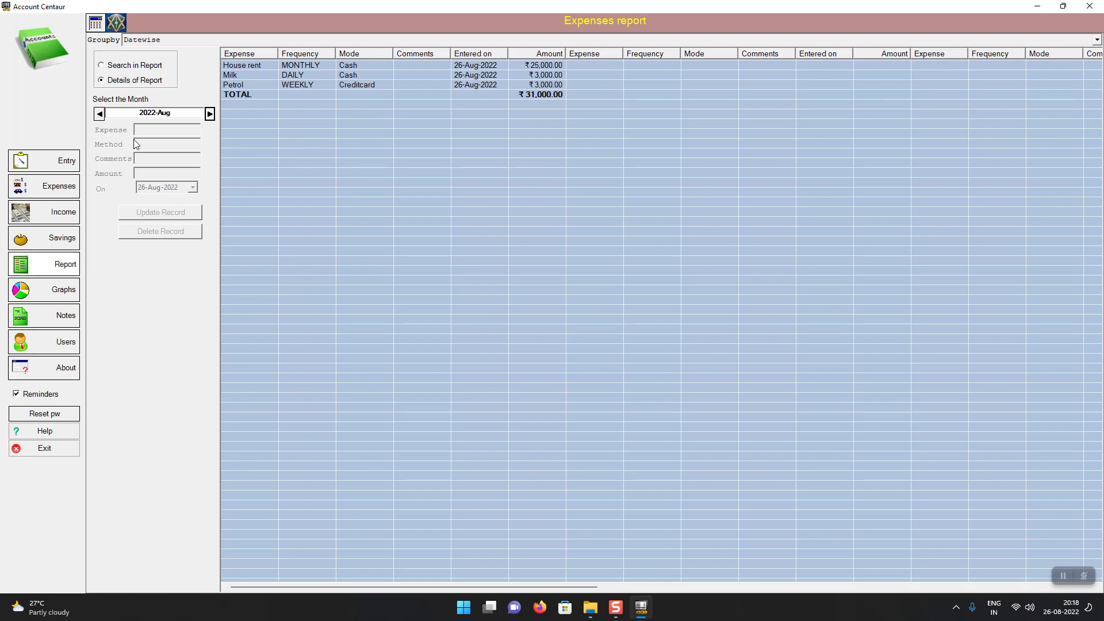
left_click(119, 67)
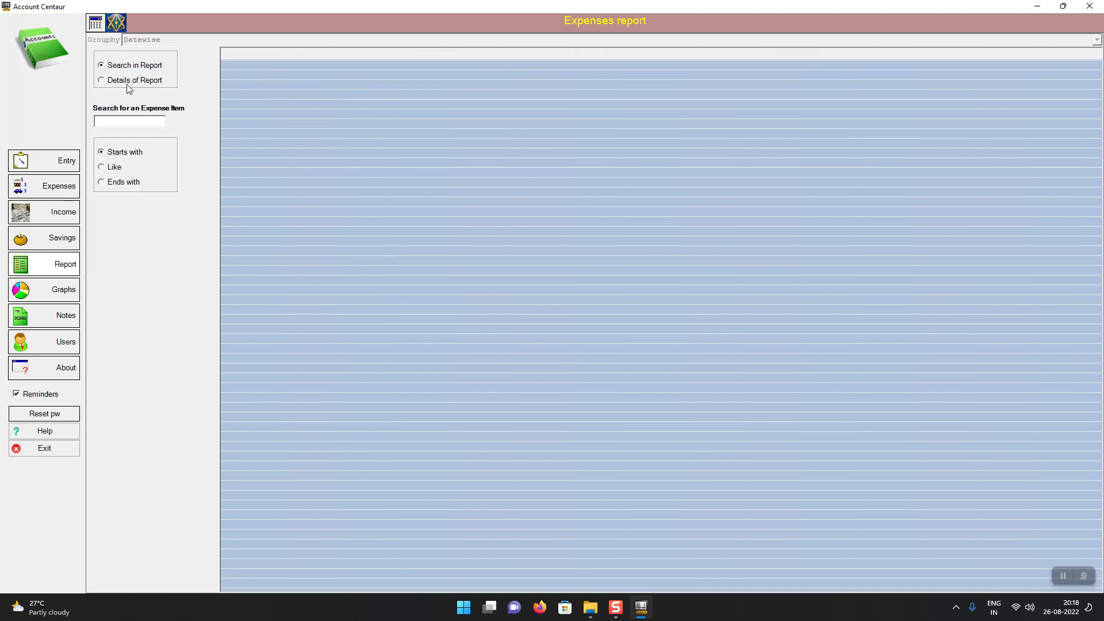
left_click(145, 80)
Step: Regroup the expenses report by Expense, by Entered today and by Updatable to compare the views
left_click(176, 40)
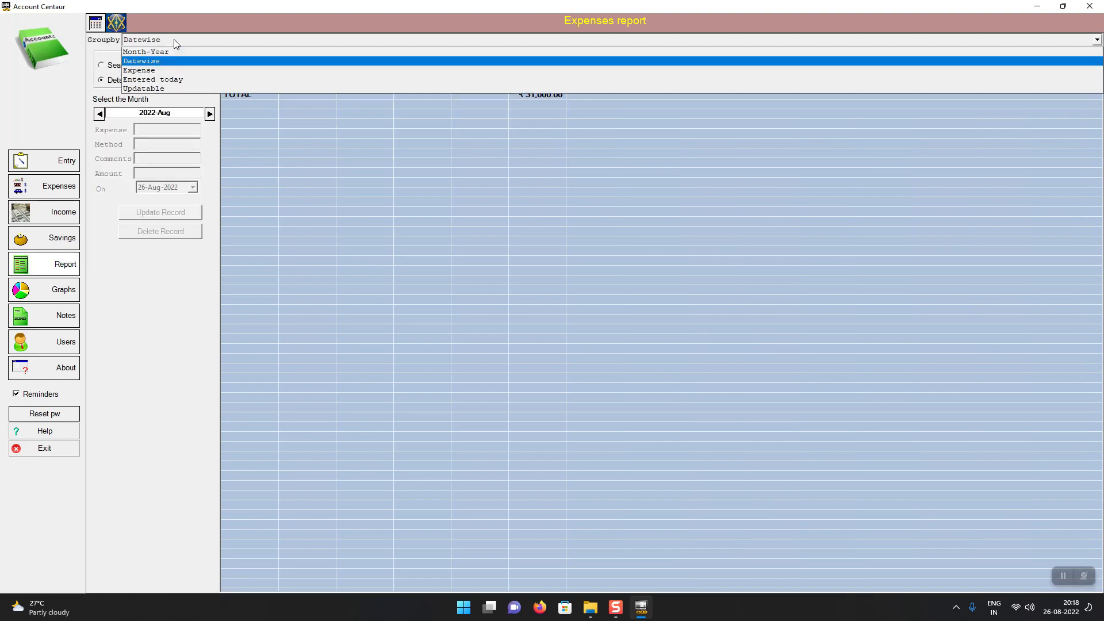
left_click(161, 71)
left_click(222, 41)
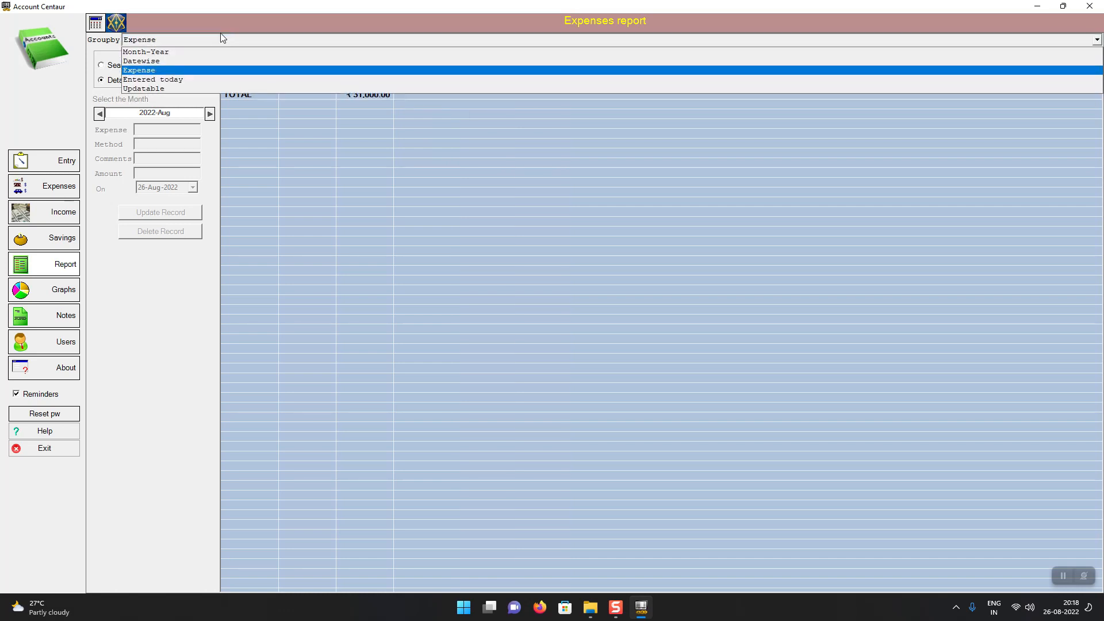
left_click(178, 80)
left_click(172, 40)
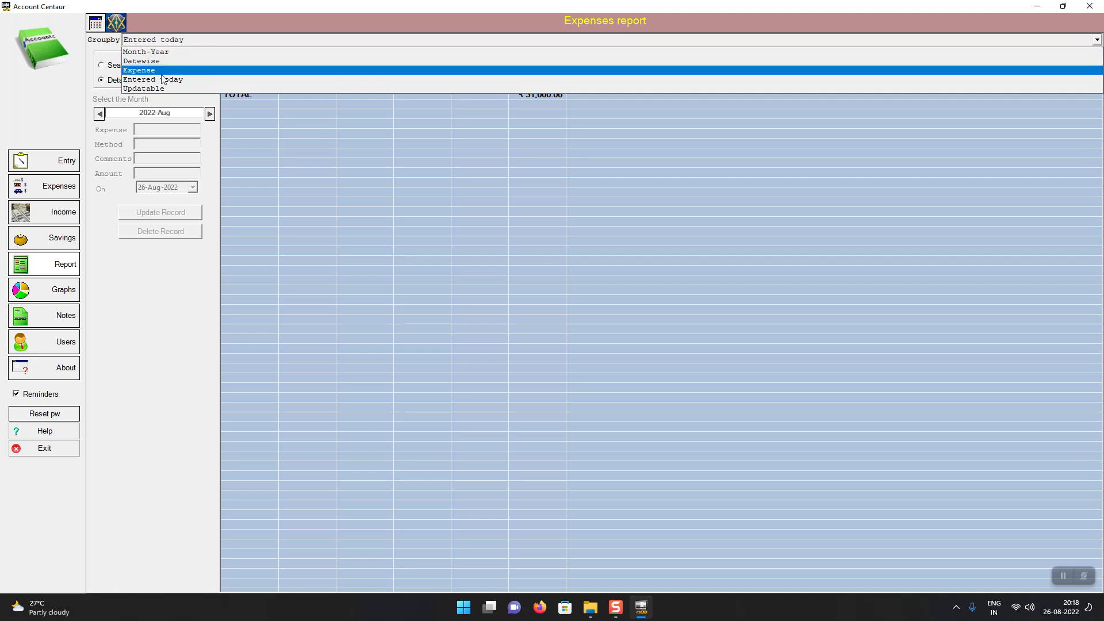
left_click(158, 89)
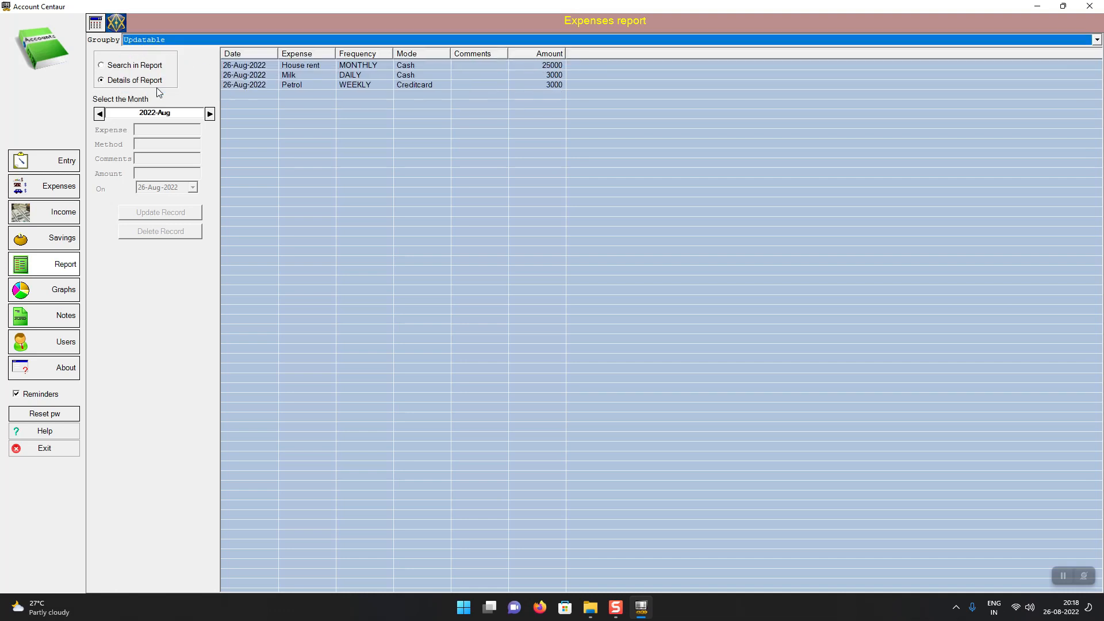
Step: Load the Milk record and the House rent record for editing from the Updatable view, and inspect the House rent amount
left_click(375, 75)
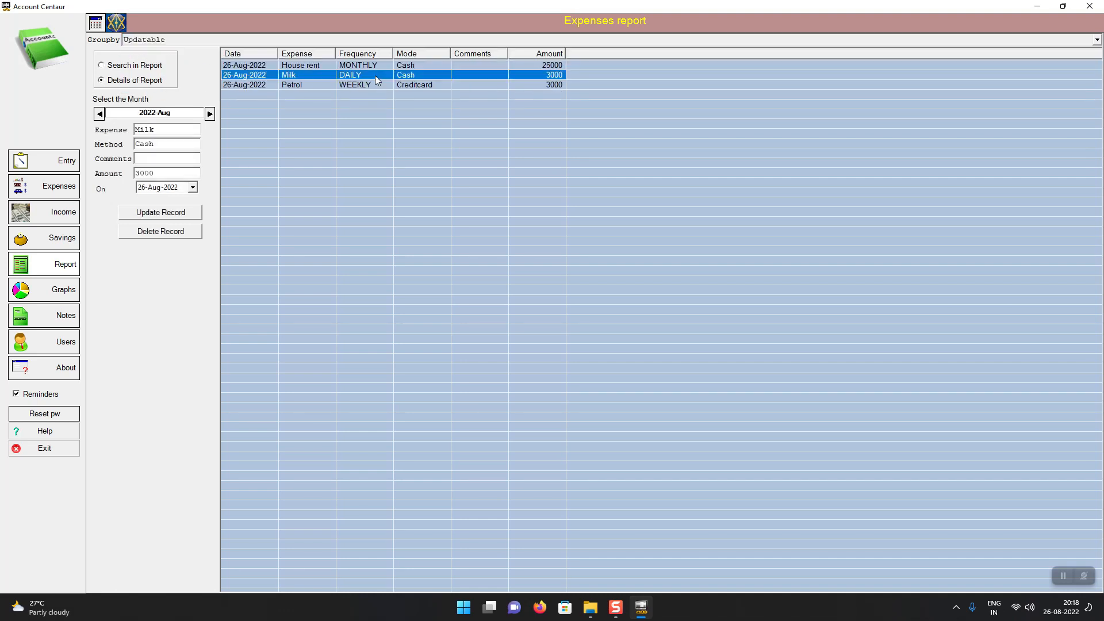
left_click(350, 41)
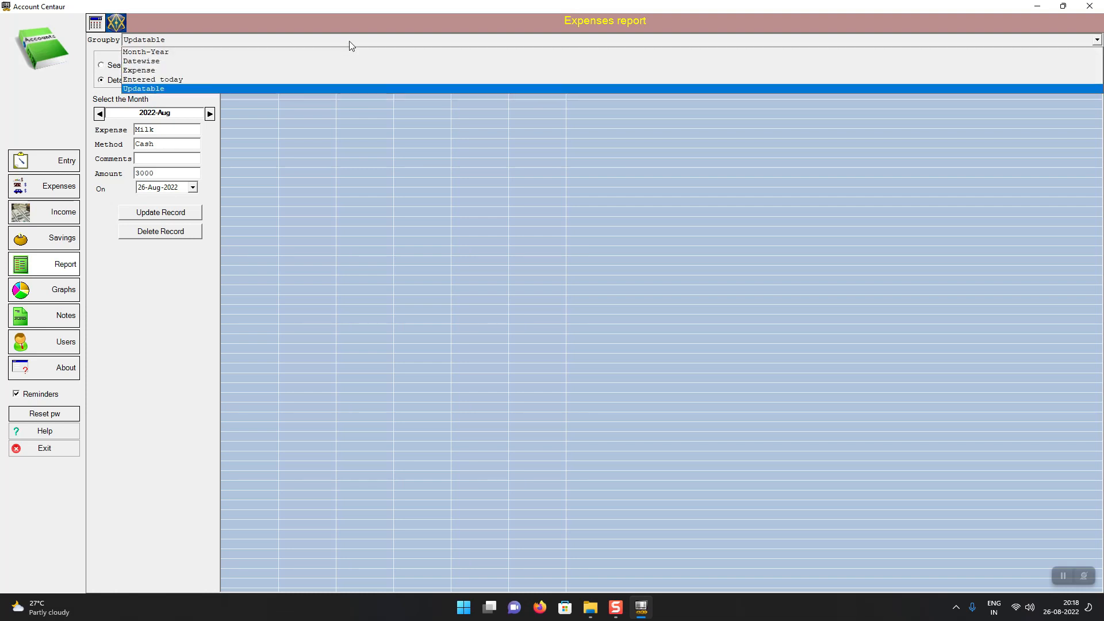
left_click(304, 89)
left_click(511, 65)
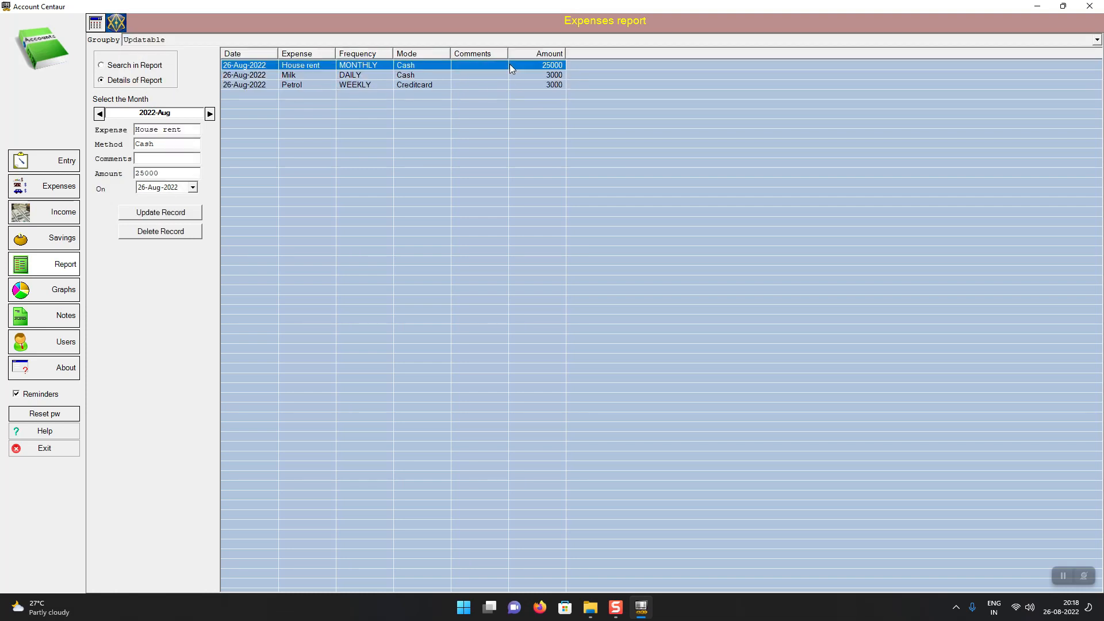
left_click(140, 172)
left_click_drag(140, 173, 144, 172)
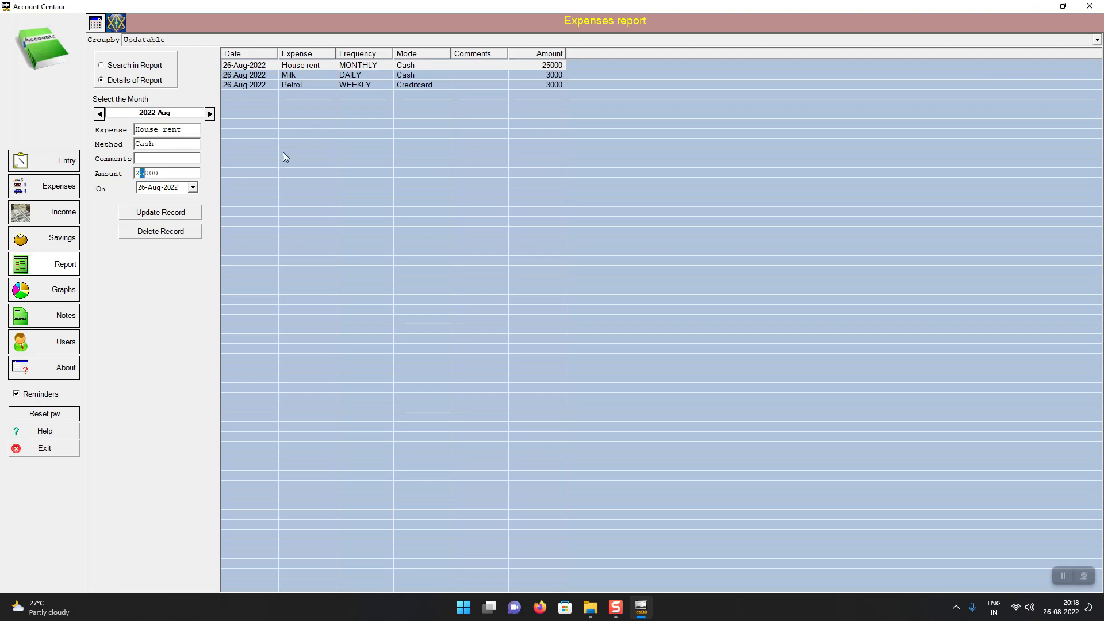
Step: Open the graphical report, view the July 2022 expenses chart and return to August 2022
left_click(58, 297)
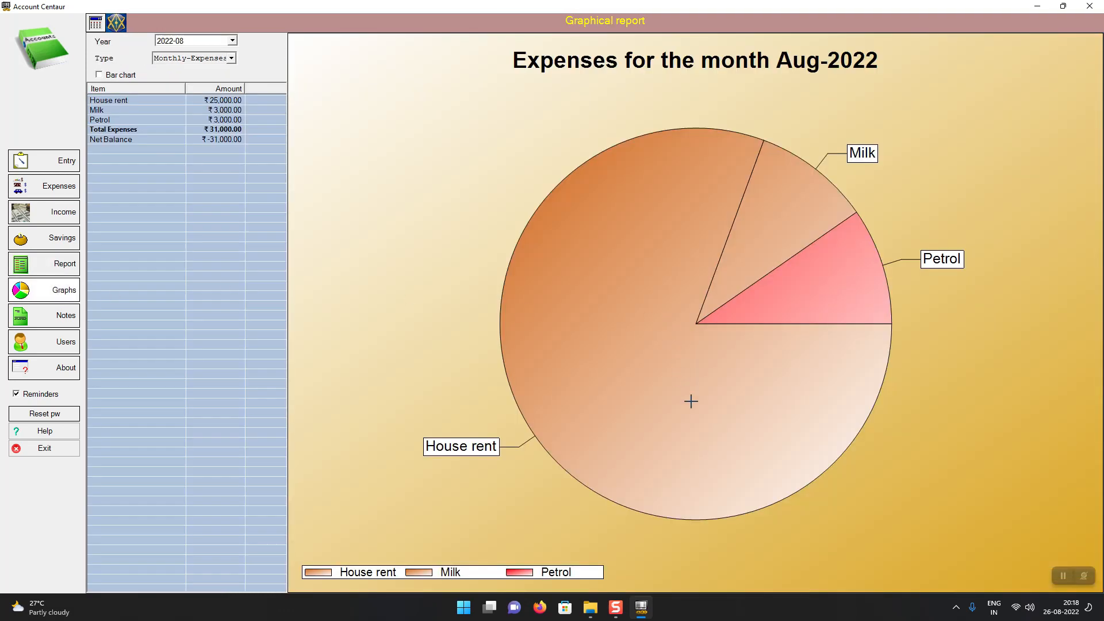
left_click(232, 41)
left_click(166, 56)
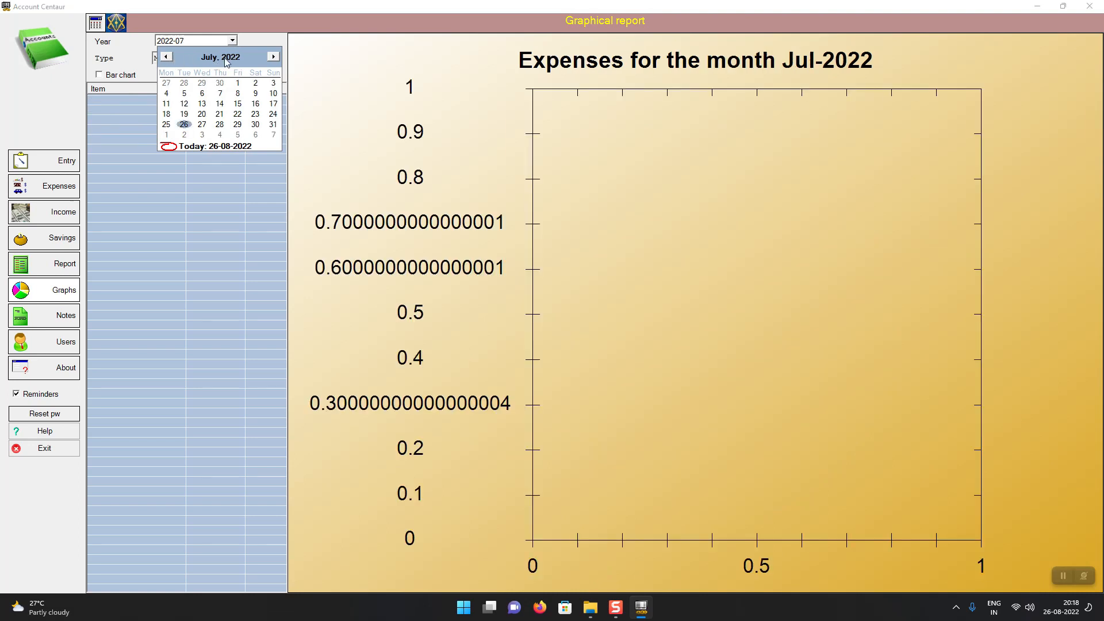
left_click(273, 58)
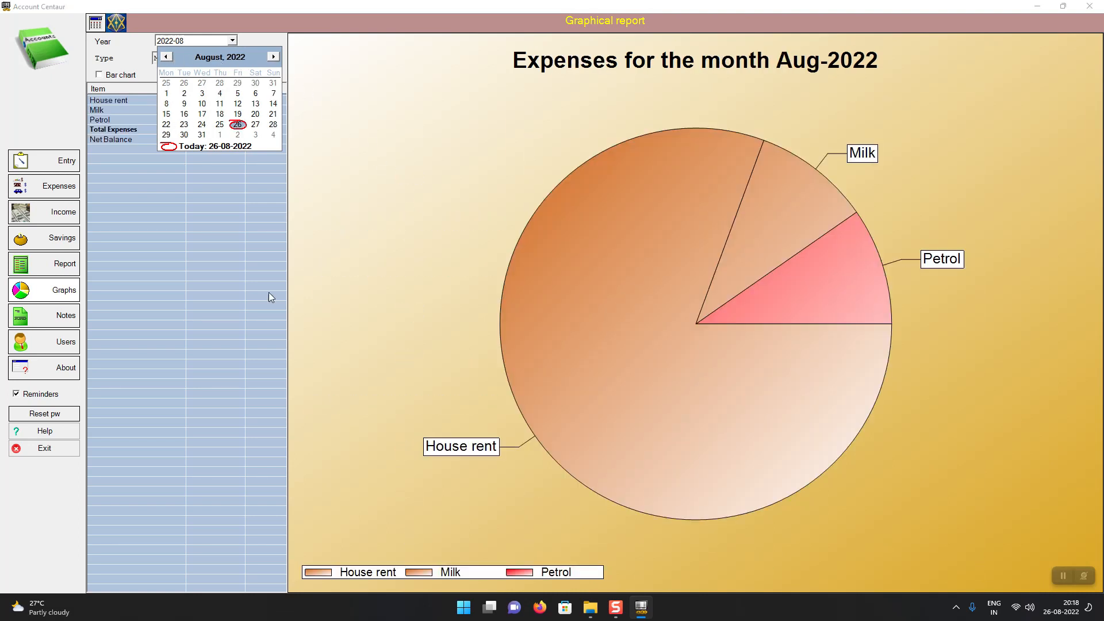
left_click(143, 115)
Step: View the Yearly-Expenses and Monthwise-Year charts, and return the graph type to Monthly-Expenses
left_click(201, 58)
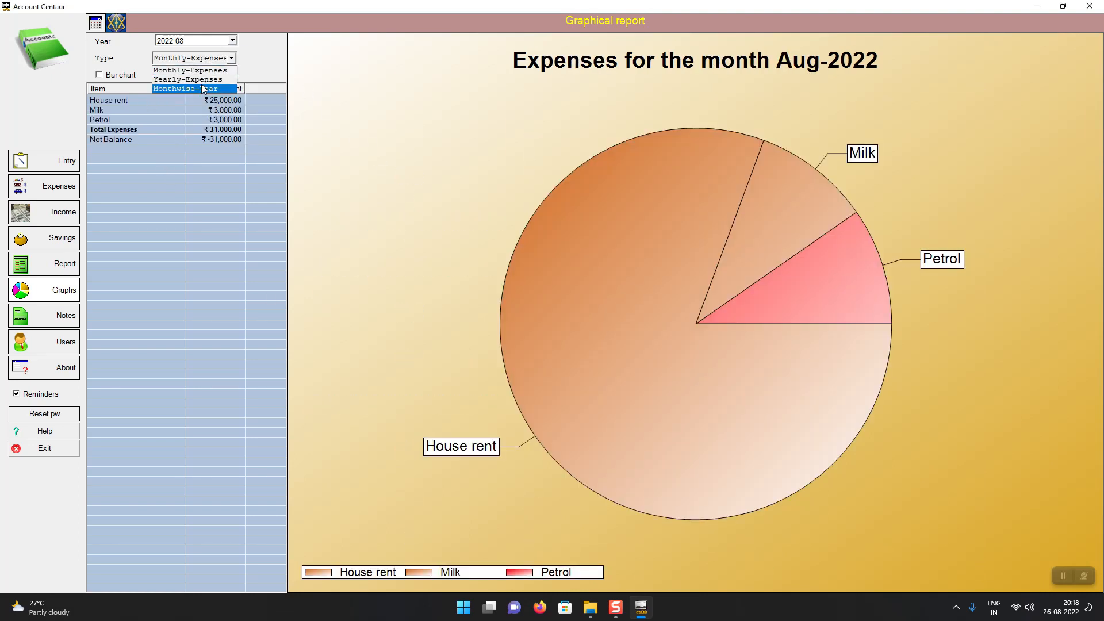
left_click(214, 80)
left_click(230, 59)
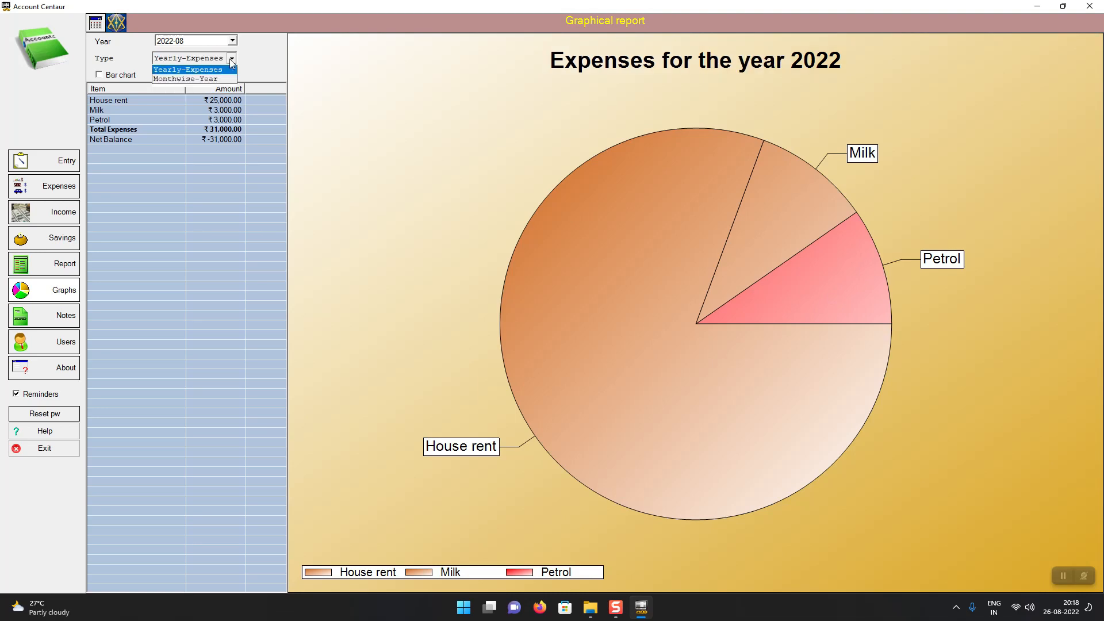
left_click(219, 82)
left_click(231, 58)
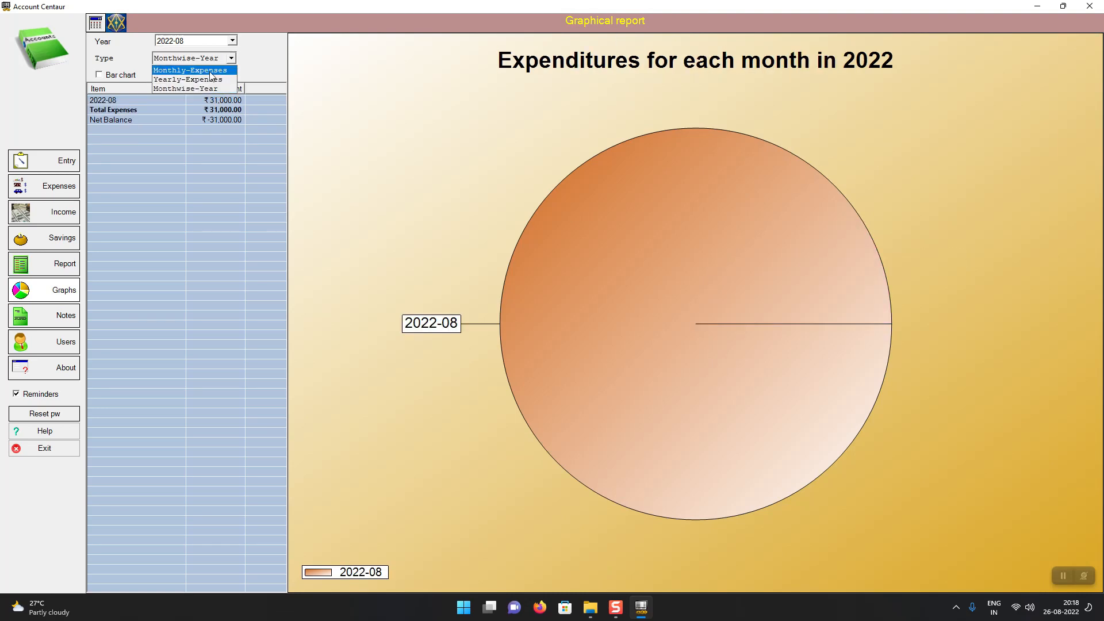
left_click(213, 75)
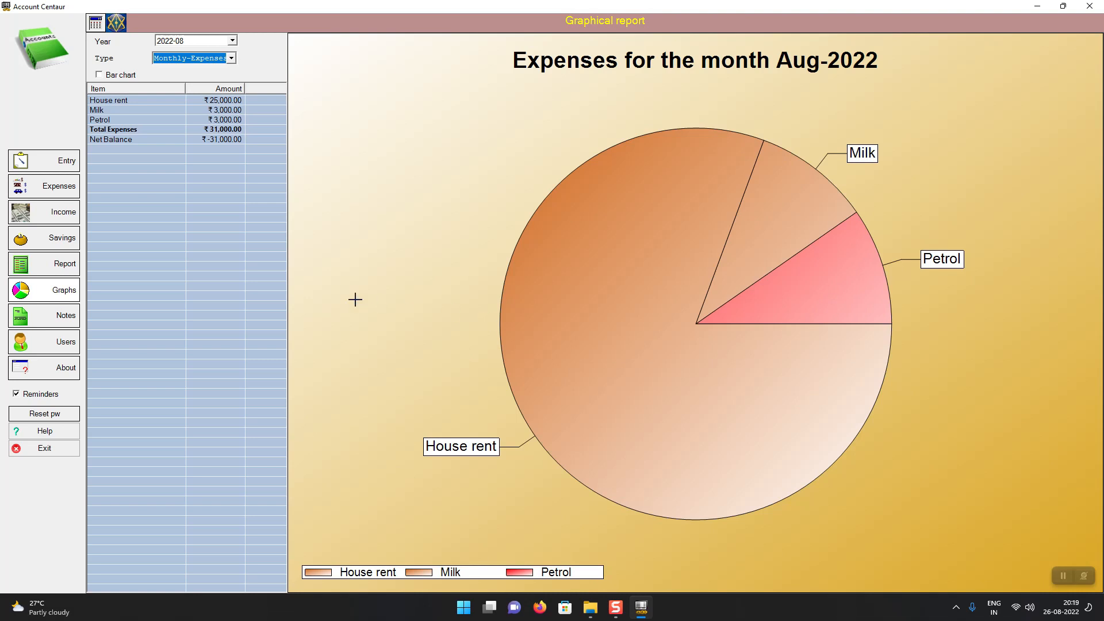
Step: Add a note with status O saying that 10000 has to be paid to a named person
left_click(61, 317)
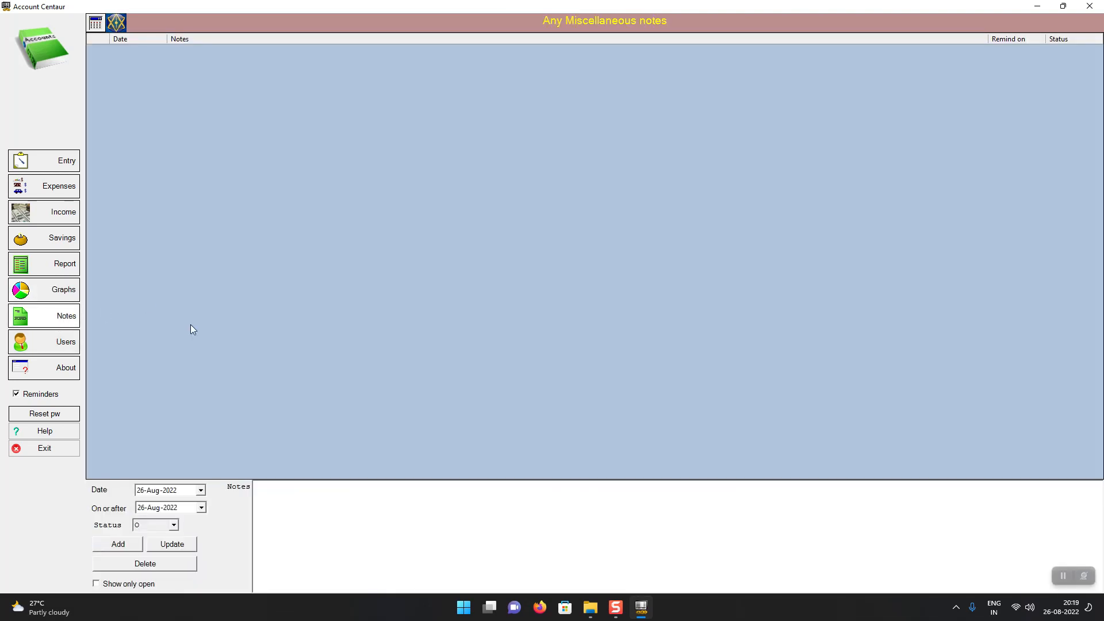
left_click(284, 521)
type("I have to pay Vishnu 10000")
left_click(173, 524)
left_click(173, 524)
left_click(124, 543)
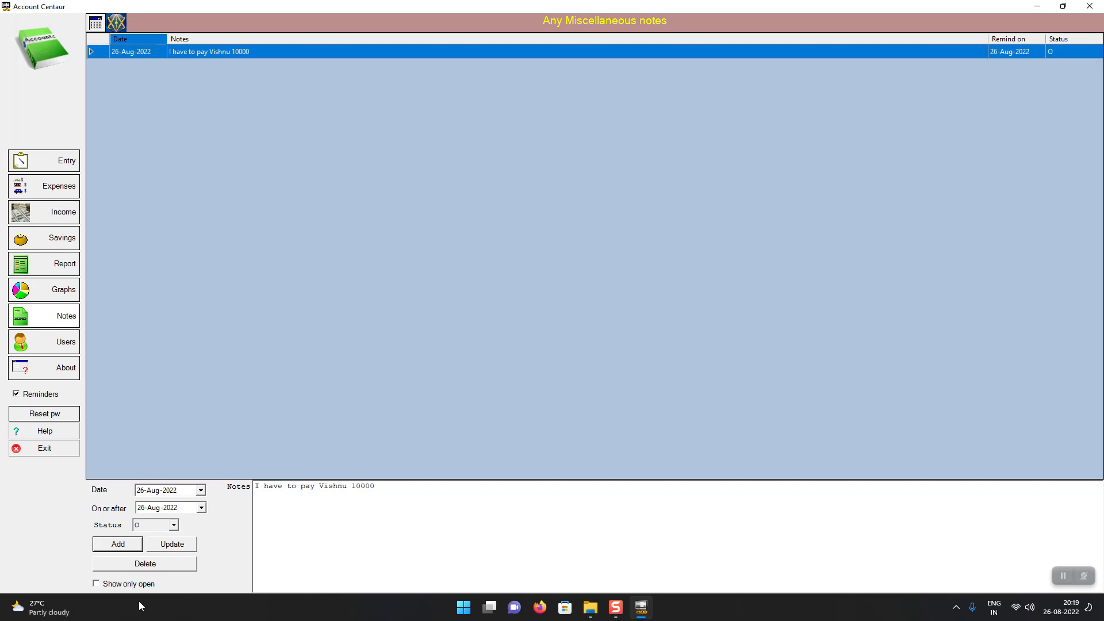
Step: Open user management, and check the PEQ.db data file in the AccountCentaur documents folder in File Explorer
left_click(65, 347)
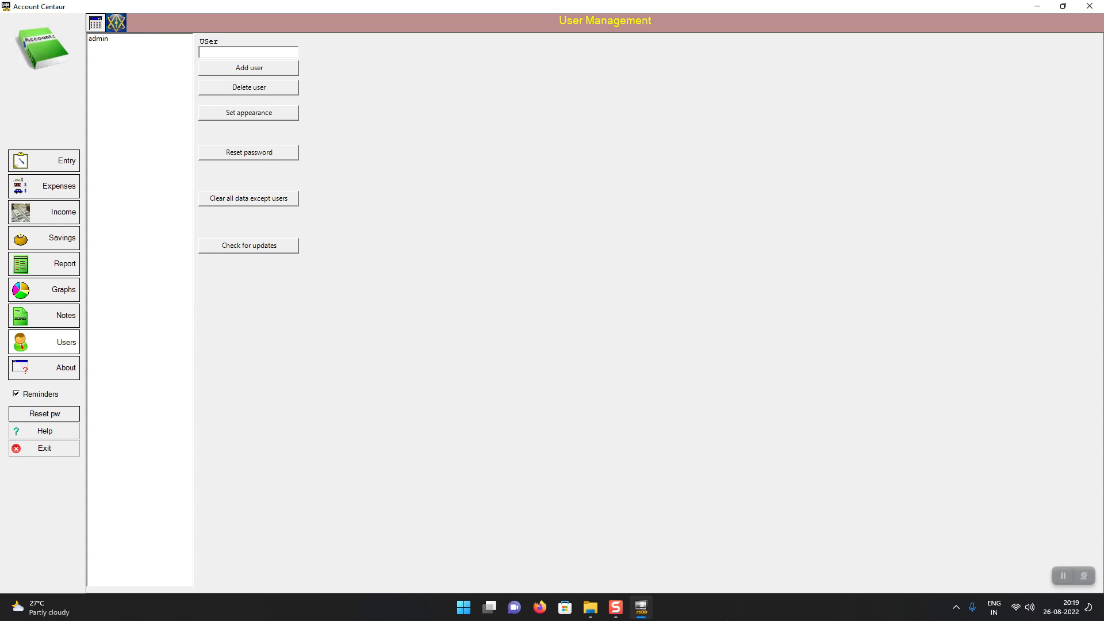
left_click(591, 608)
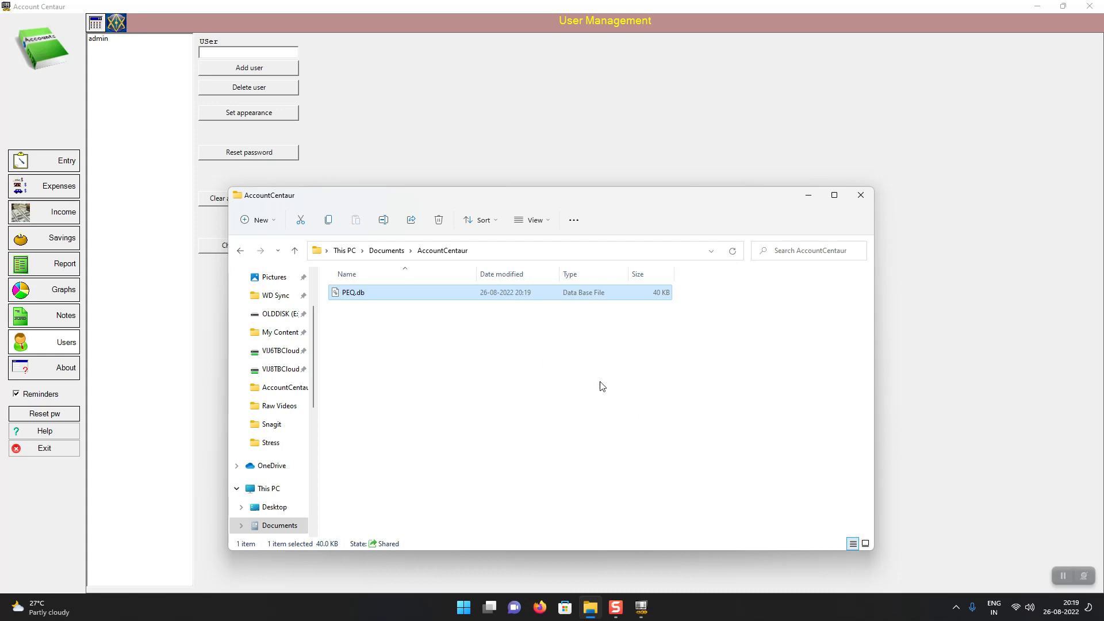
left_click(810, 199)
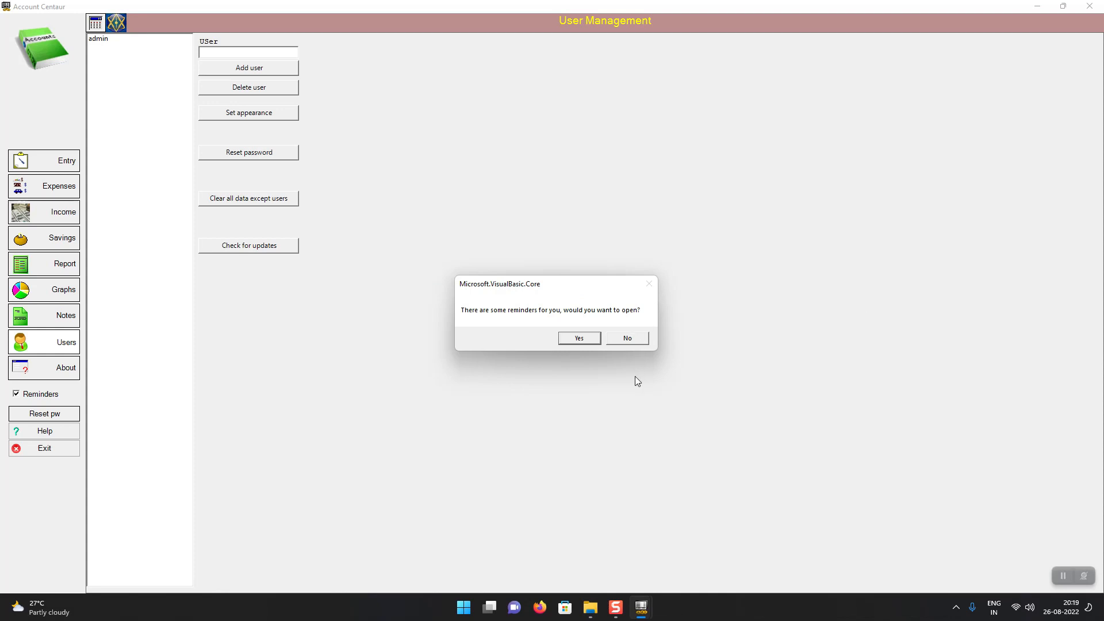
Step: Open the due reminders, review the saved payment note and close the reminders window
left_click(587, 334)
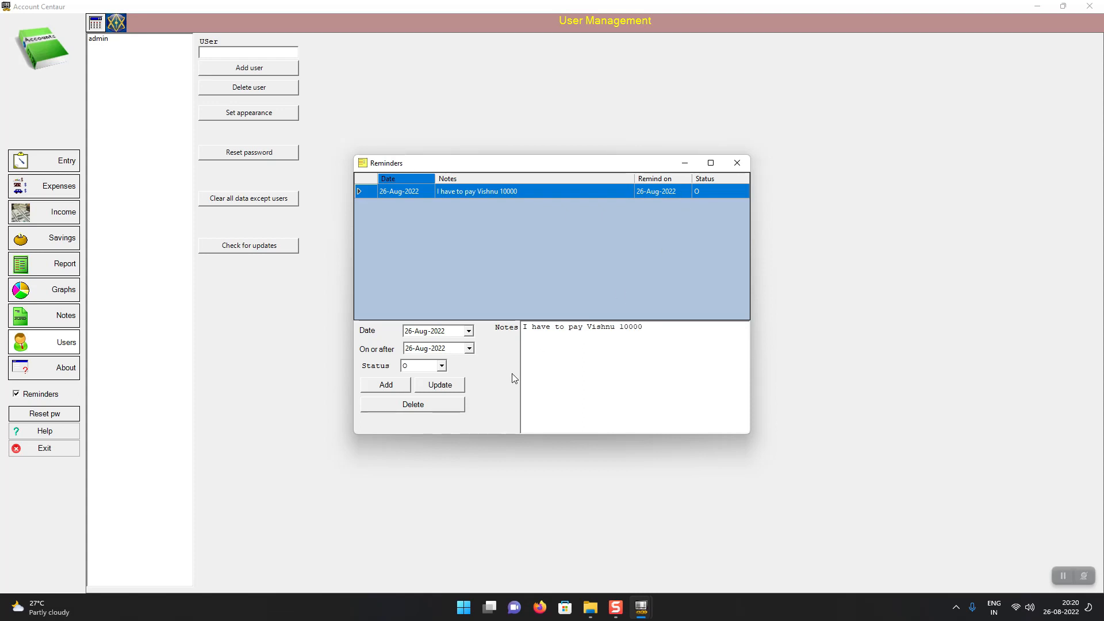
left_click(738, 167)
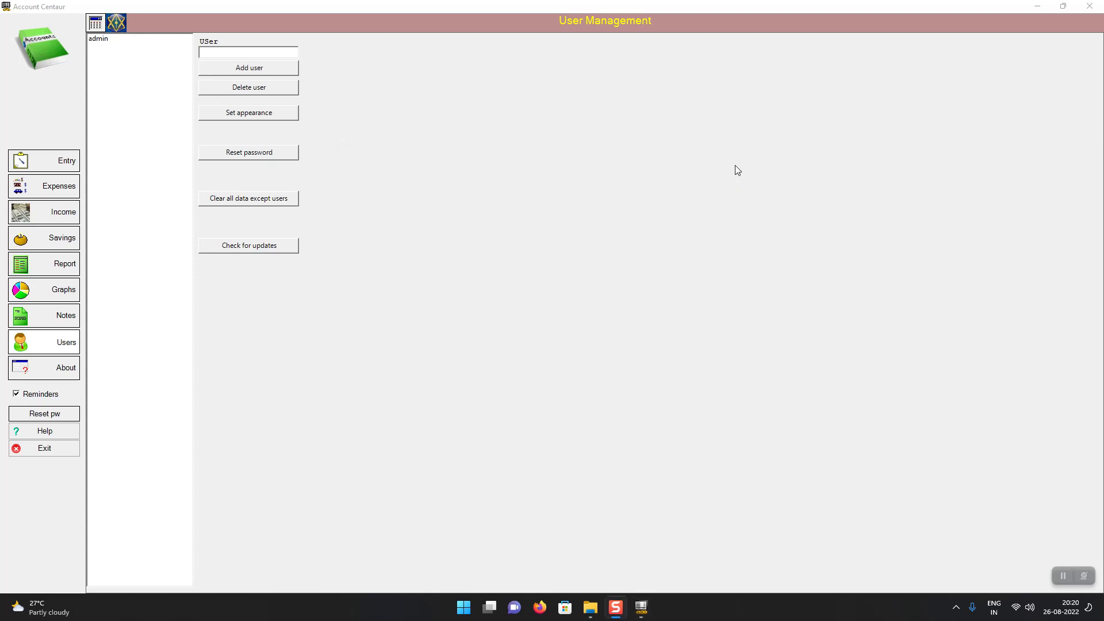
Step: Add a new item named Library fees in the transaction entry and make it permanent
left_click(66, 166)
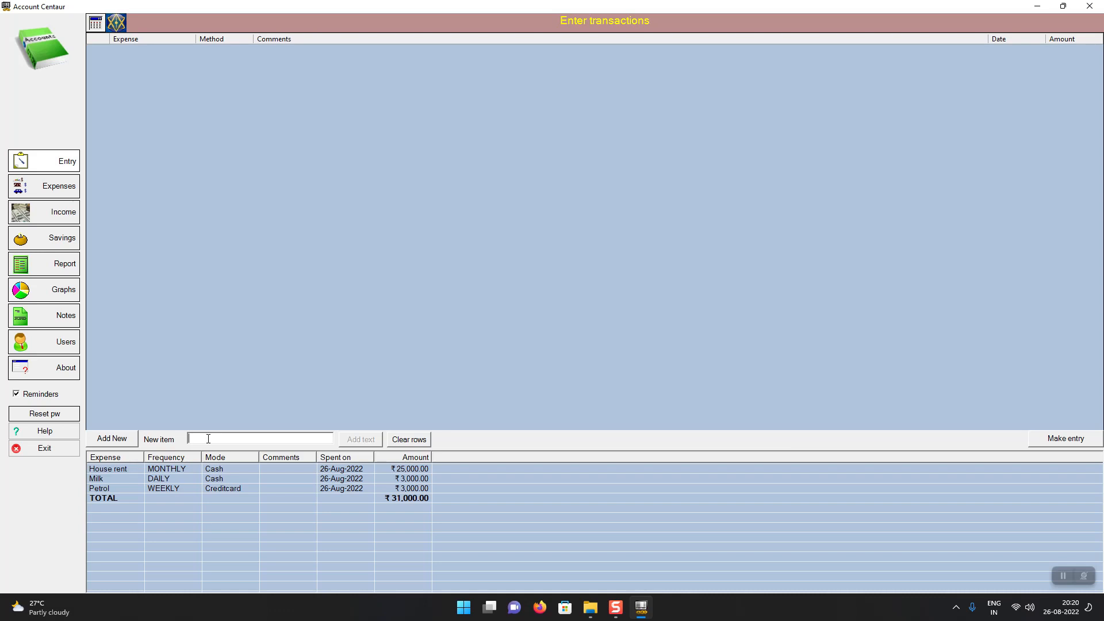
type("Libray")
type("y fees")
key("Tab")
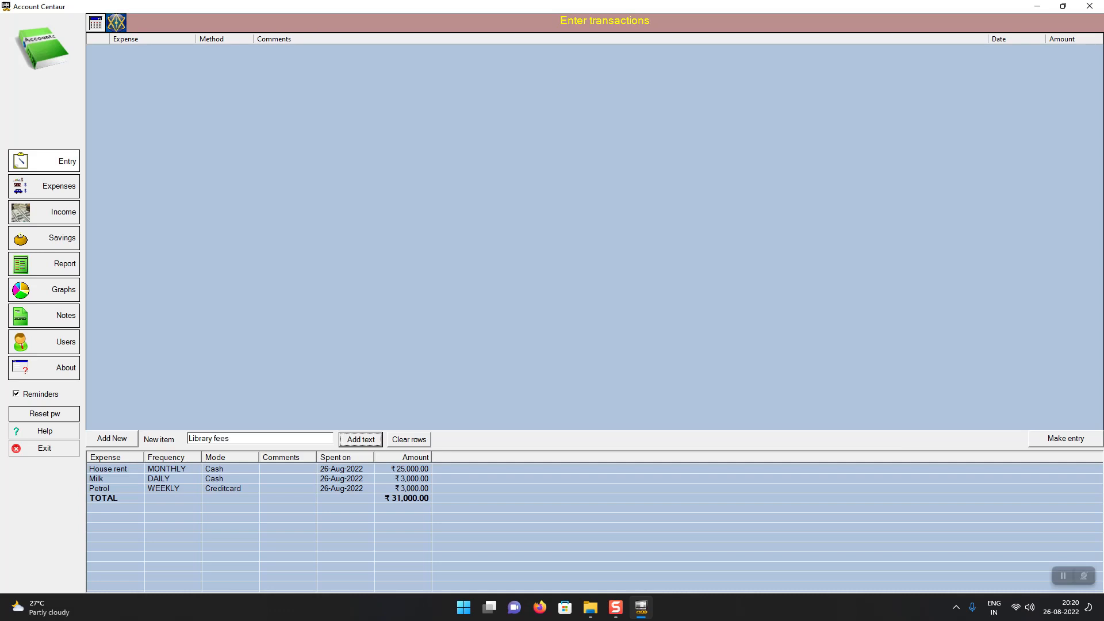
key("Return")
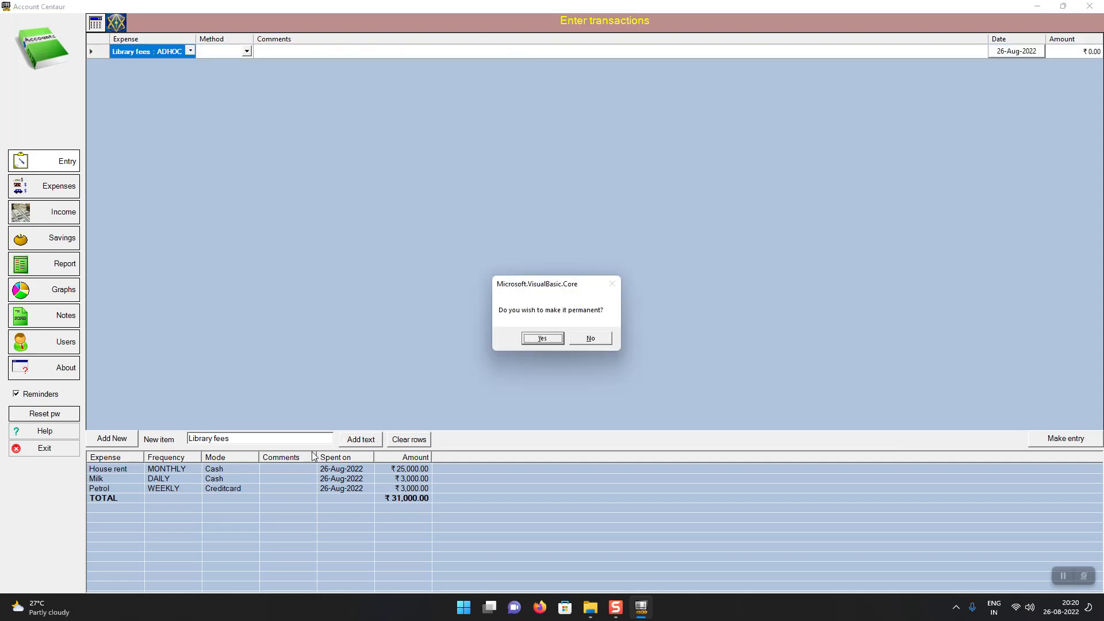
left_click(542, 339)
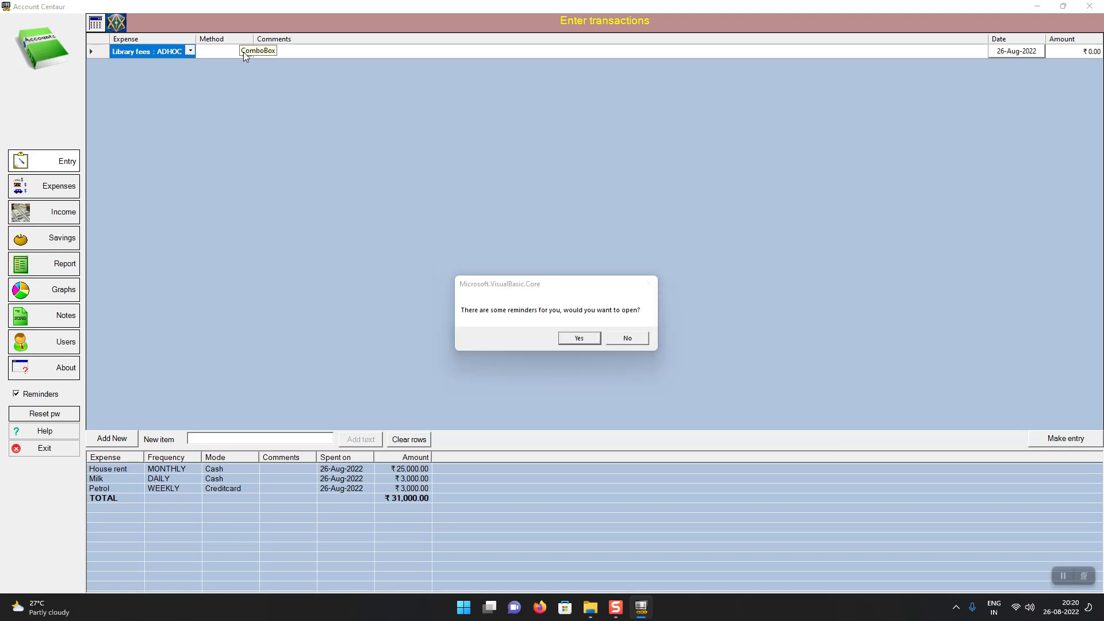
Step: Decline opening the reminders and set the payment method of the Library fees transaction to Online
left_click(622, 338)
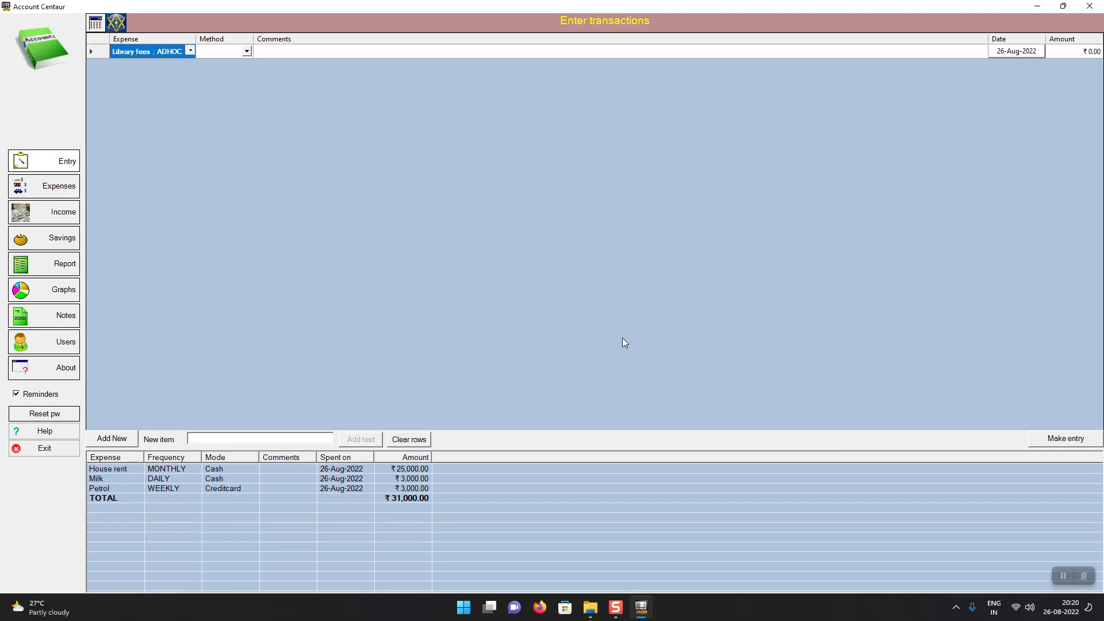
left_click(246, 51)
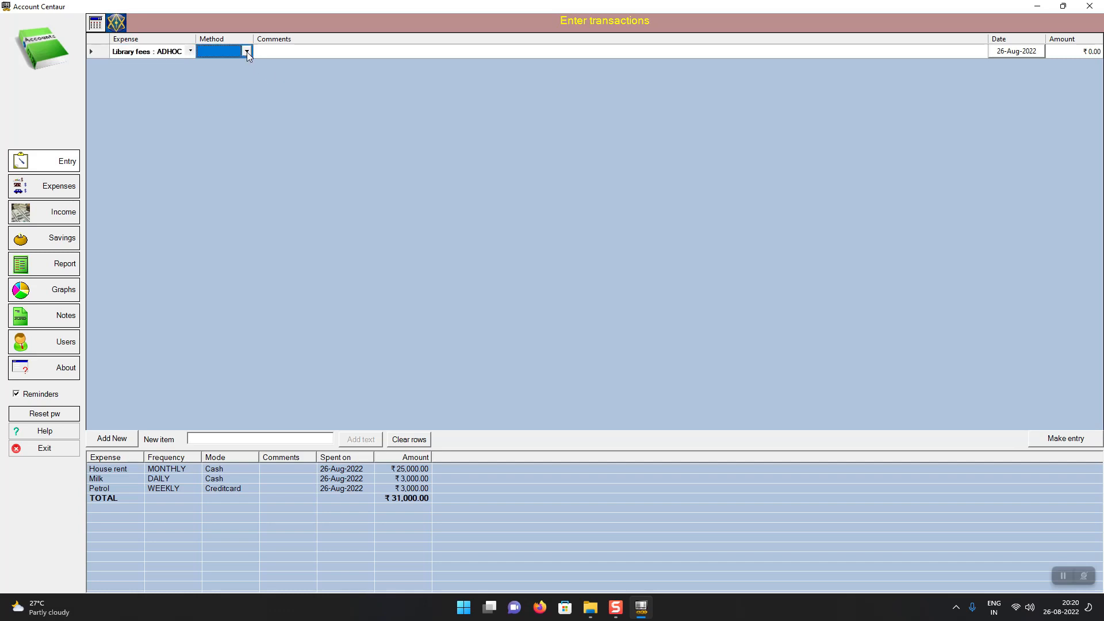
left_click(247, 51)
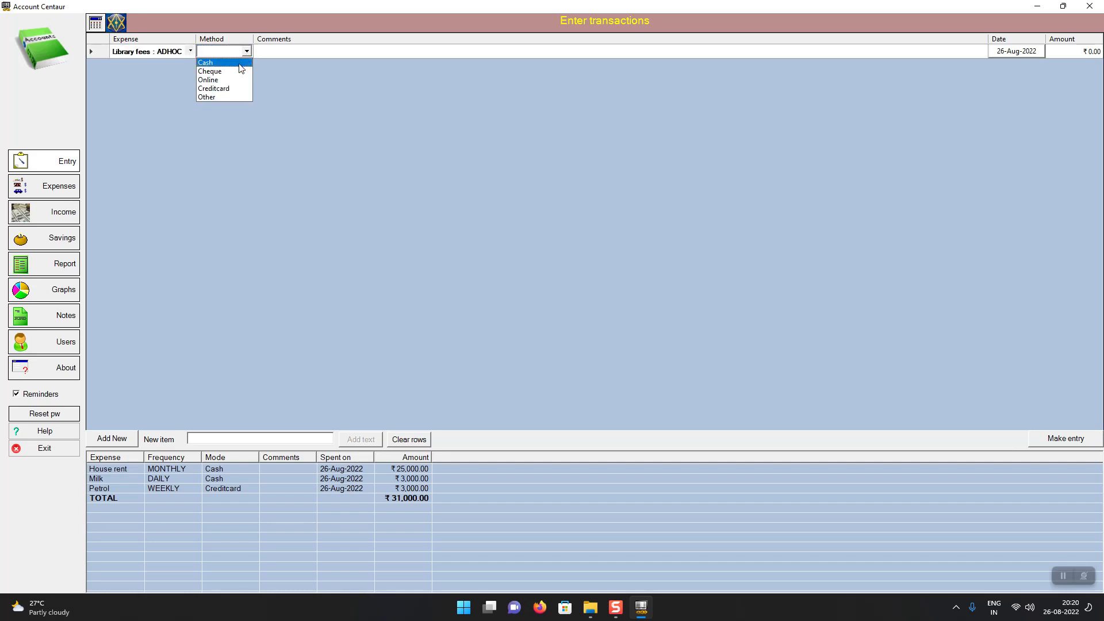
left_click(241, 63)
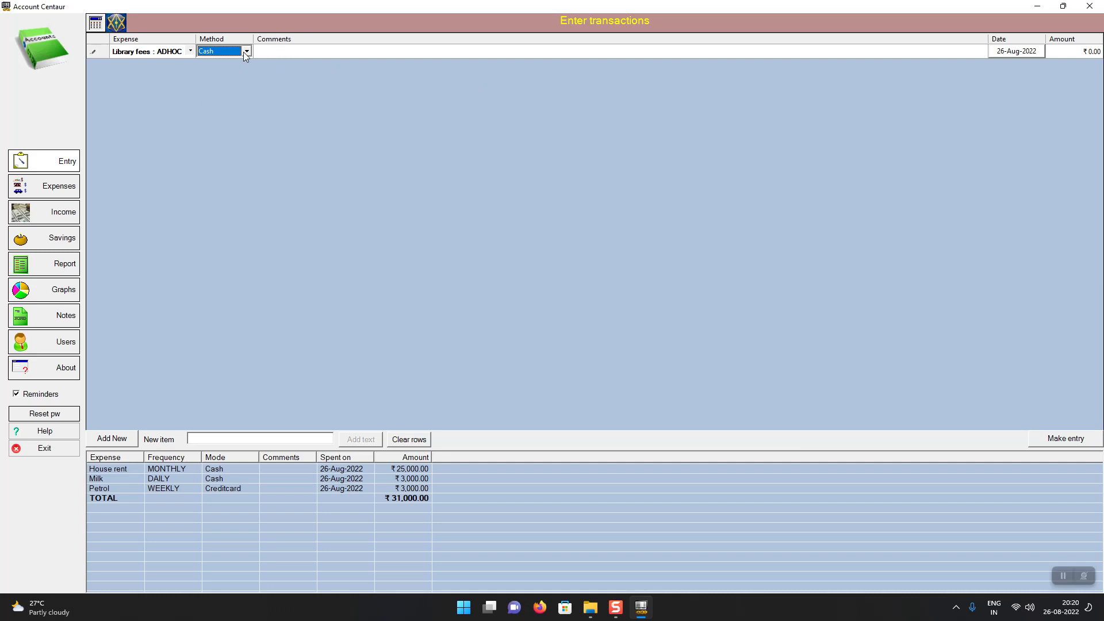
left_click(246, 51)
left_click(224, 95)
Step: Start summing the Library fees transaction amount with the values 300 and 20 on separate lines
left_click(1056, 51)
left_click(1056, 50)
type("300")
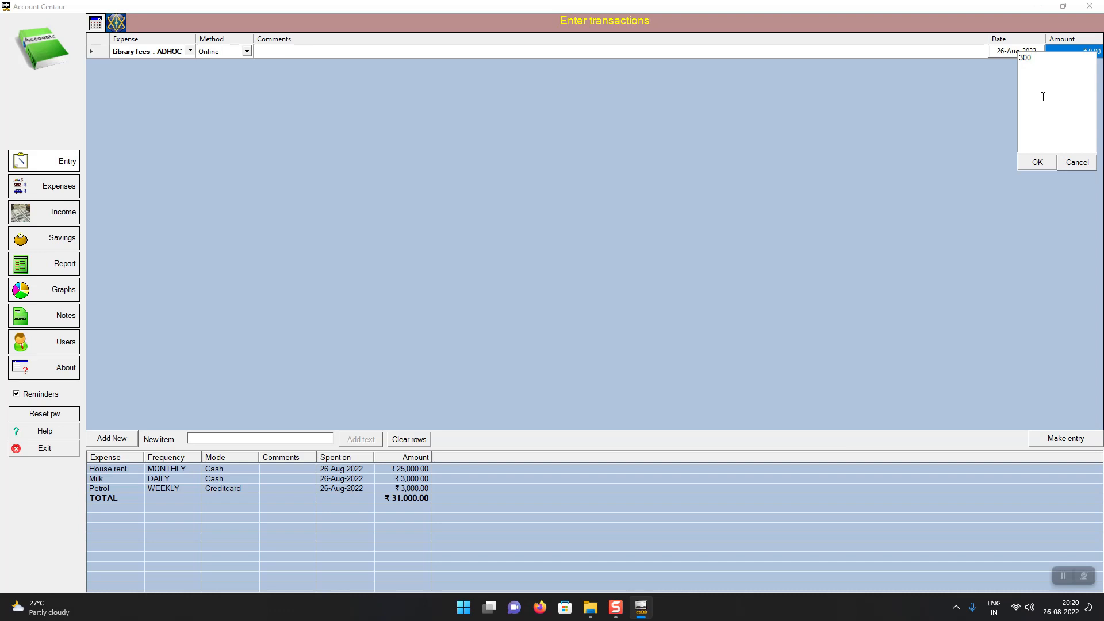
key("Return")
type("20 ")
Step: Add 340 as the third value, declining the reminders, and apply the sum as the Library fees amount
type("3")
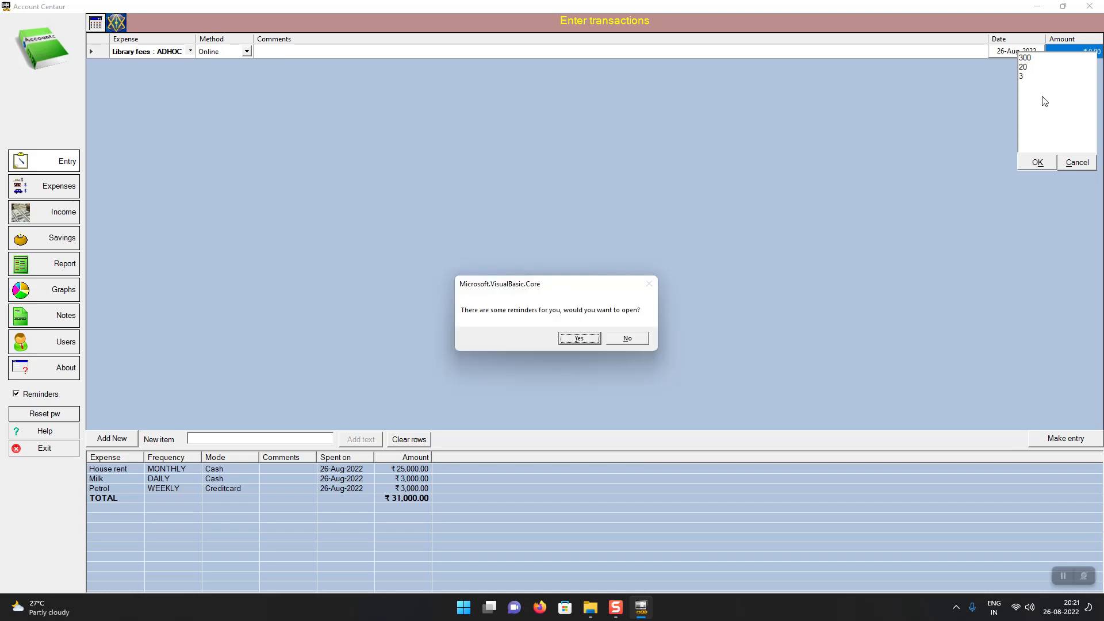
key("Tab")
key("Return")
type("0")
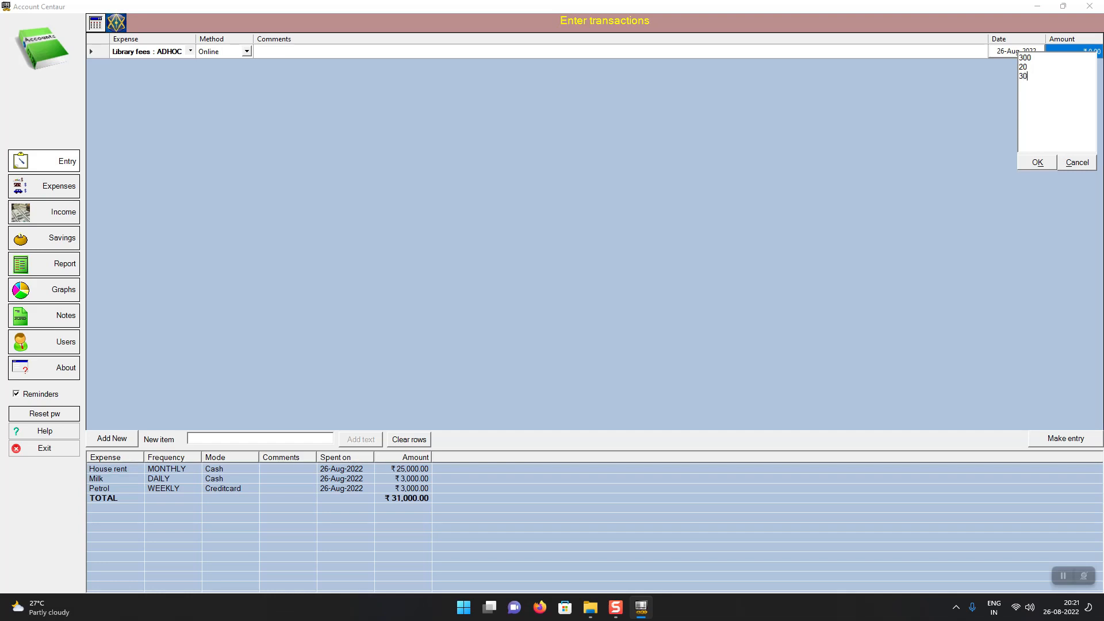
type("0")
key("BackSpace")
key("BackSpace")
type("40")
key("ctrl+a")
left_click(1035, 166)
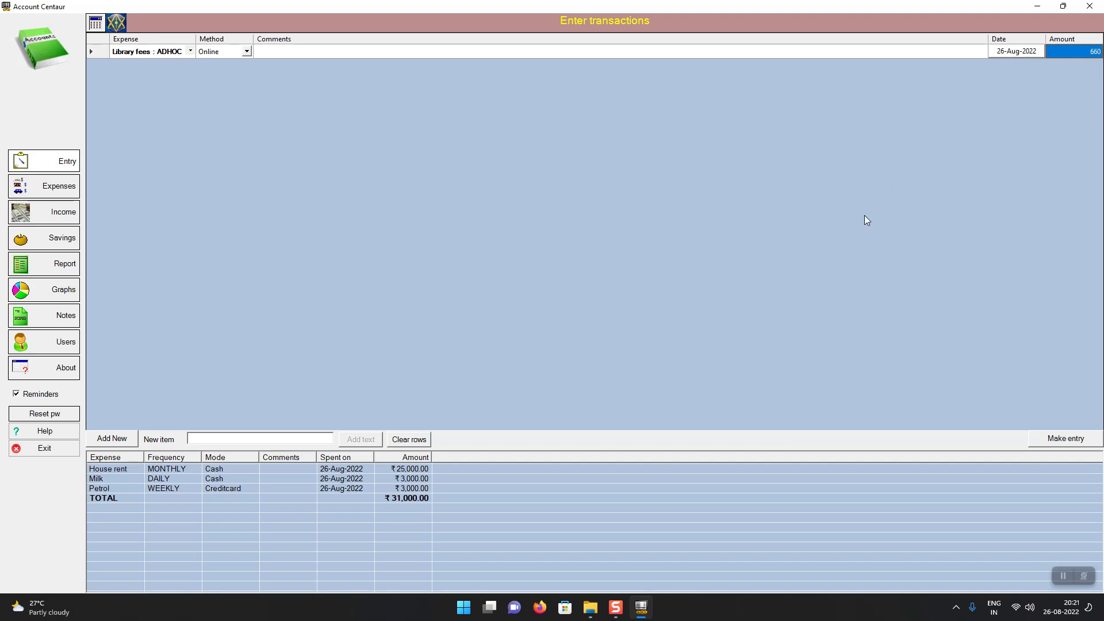
Step: Open and close the calculator, and view the password change dialog without changing the password
left_click(96, 22)
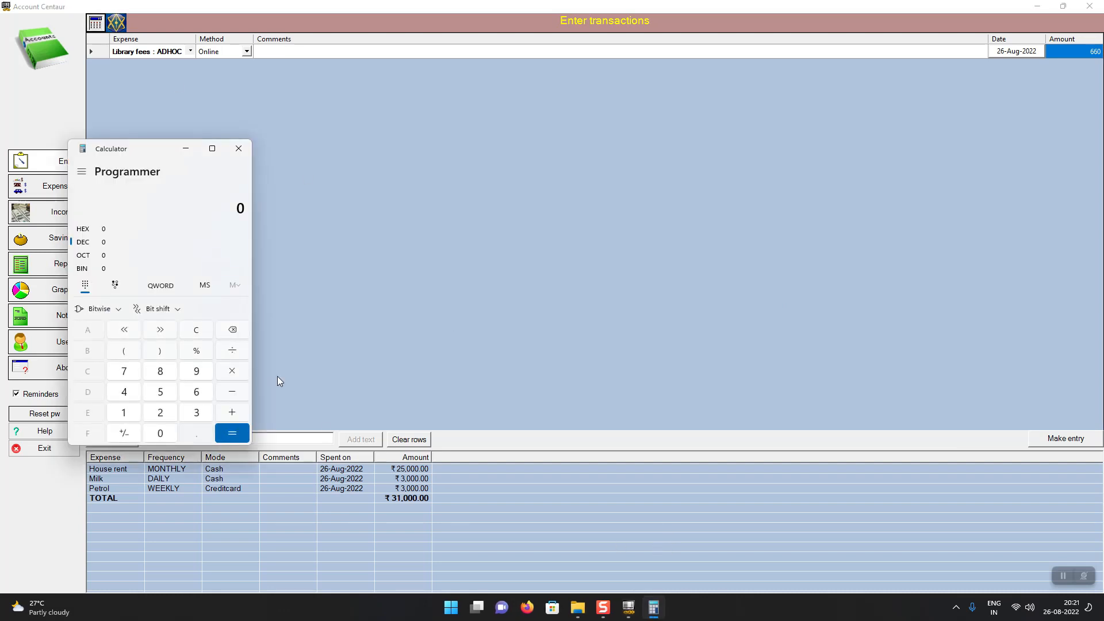
left_click(239, 149)
left_click(57, 418)
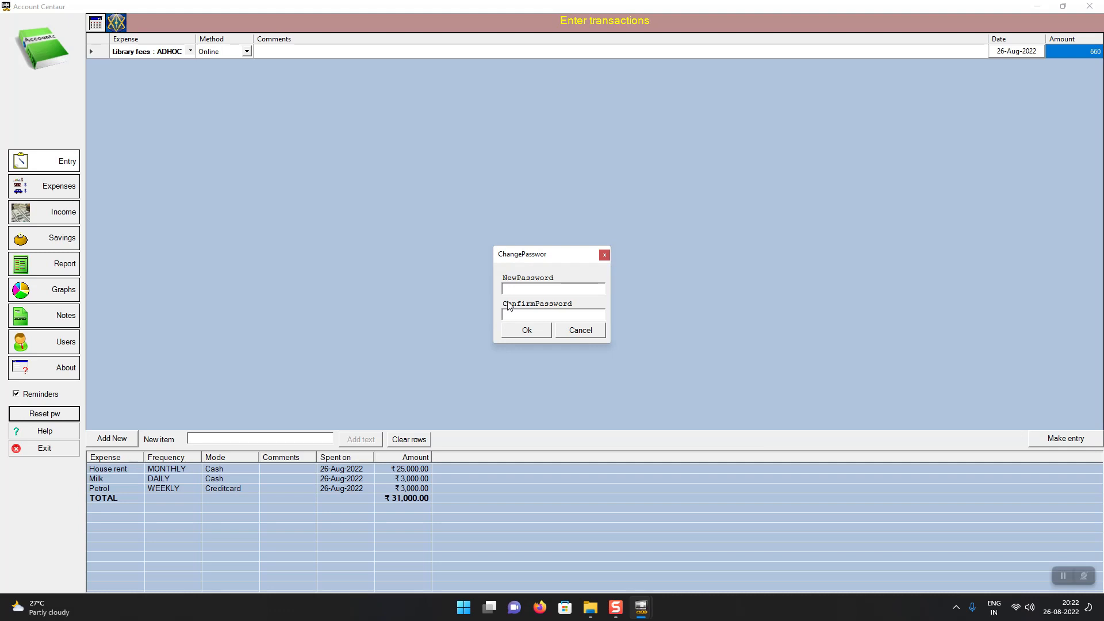
left_click(582, 331)
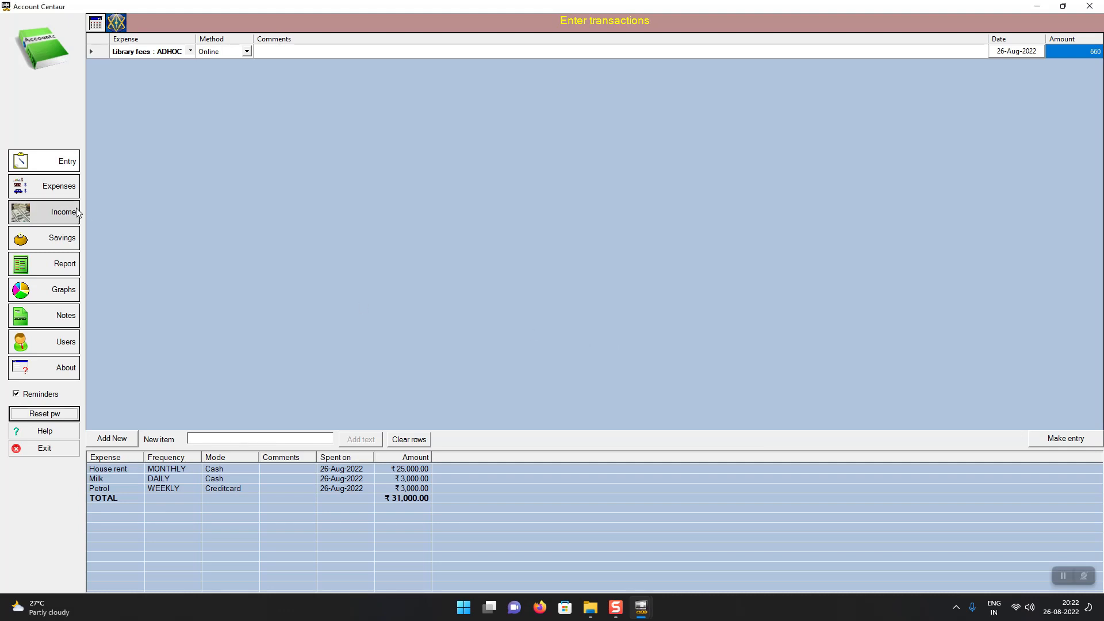
Step: Examine the user management options for the admin user and the income entry form with its income types
left_click(60, 343)
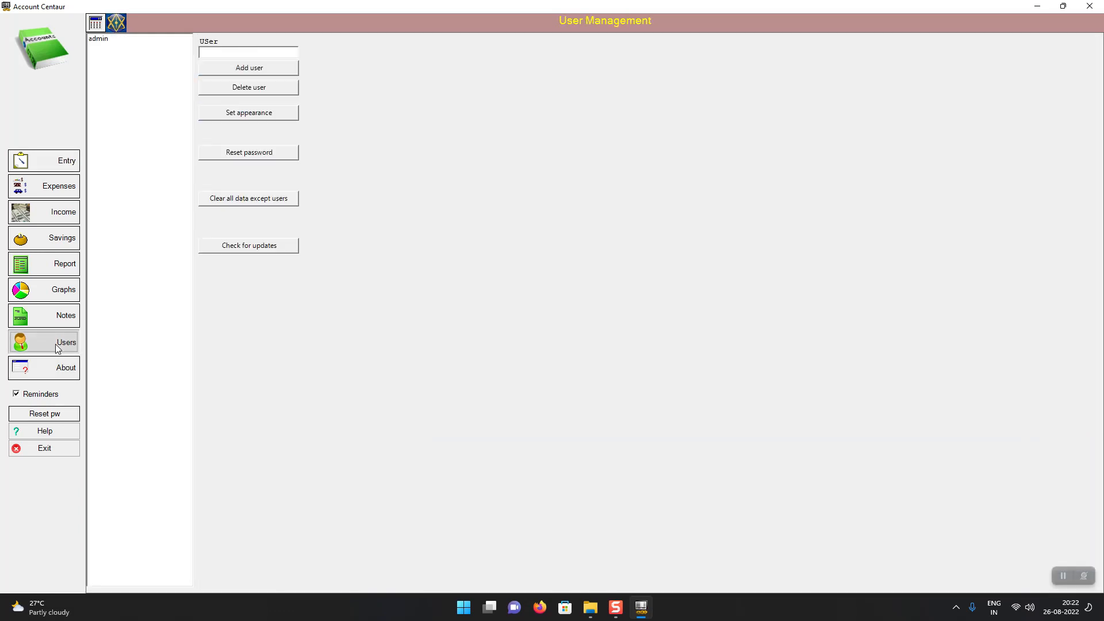
left_click(126, 38)
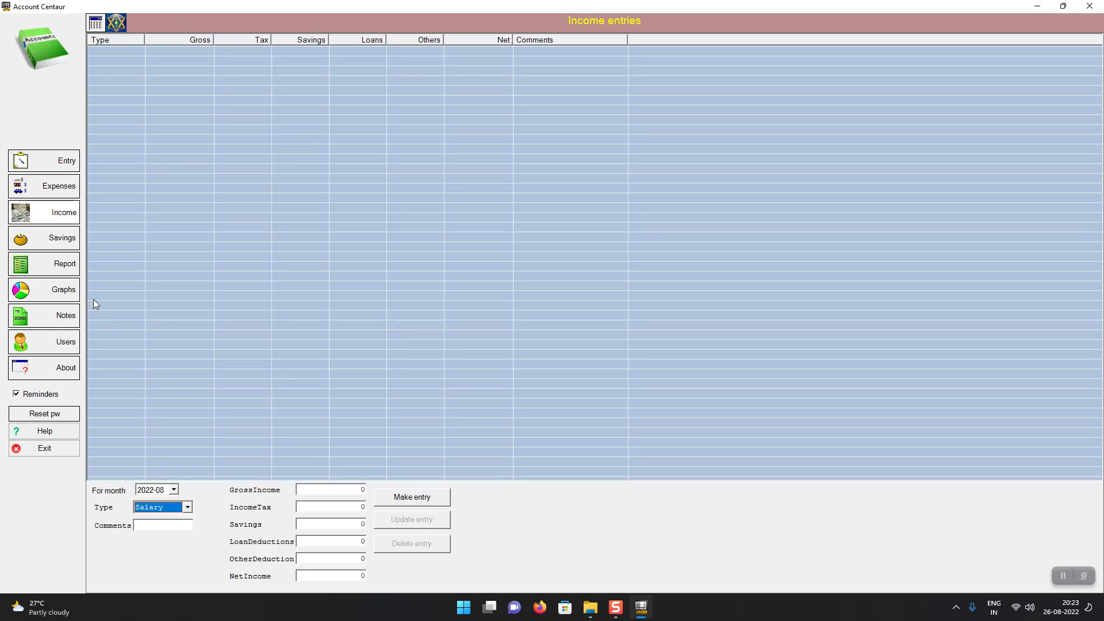
left_click(69, 214)
left_click(184, 511)
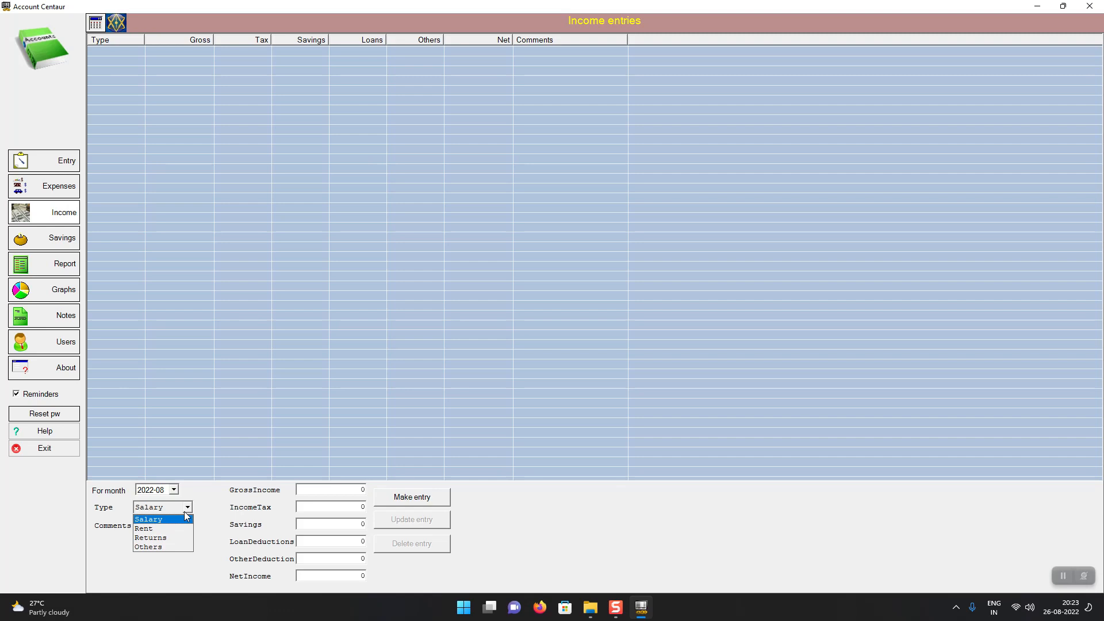
left_click(206, 553)
left_click(333, 492)
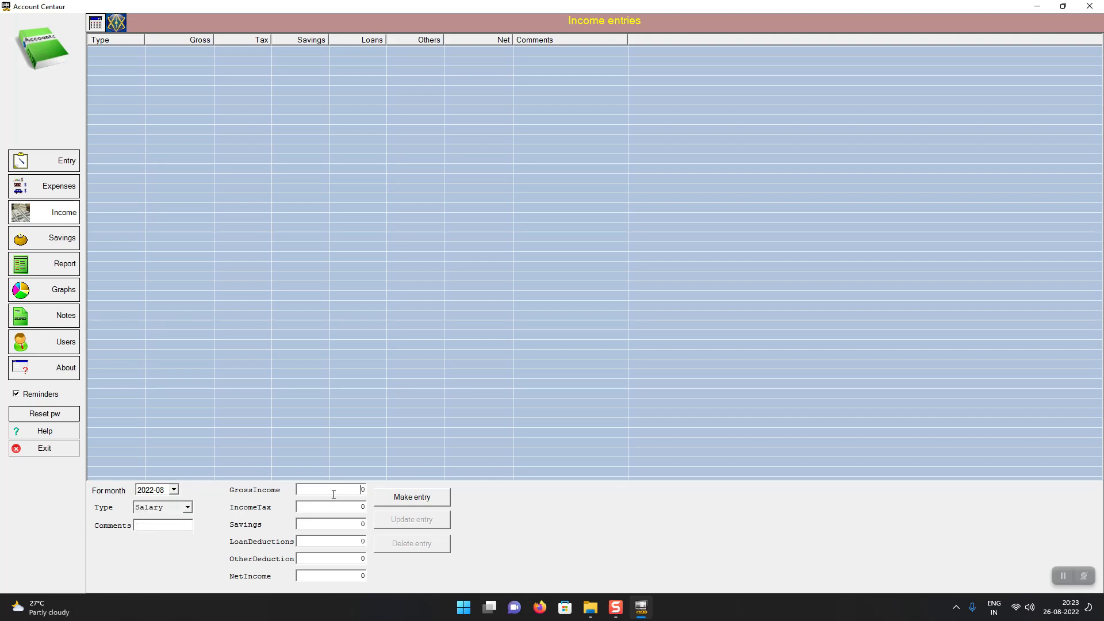
Step: Examine the savings and investment form, including its month setting and the list of saving types
left_click(58, 237)
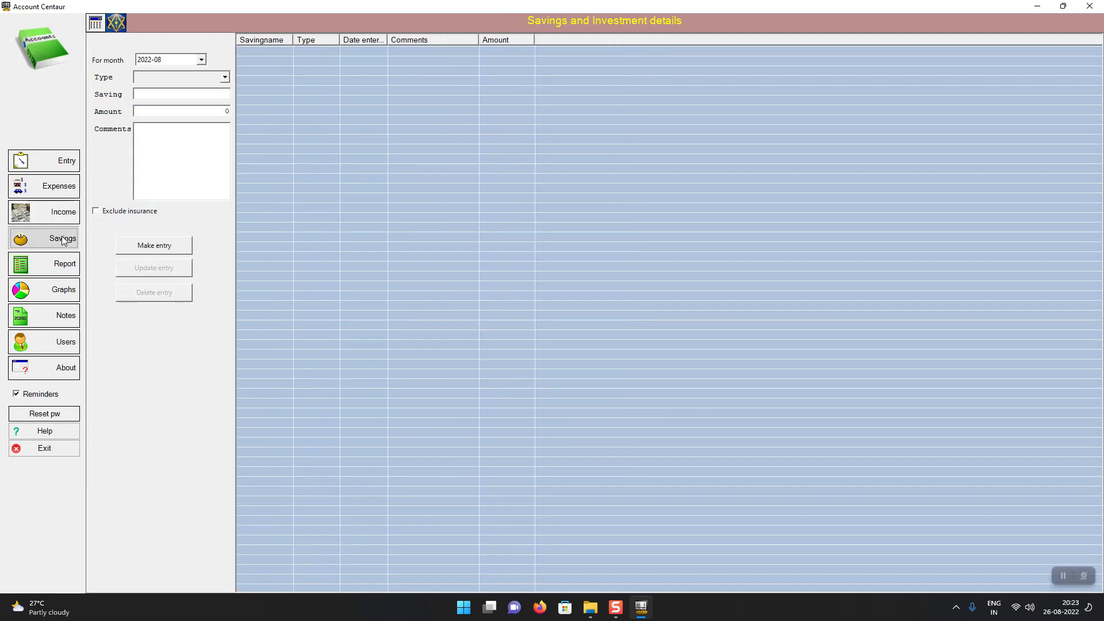
left_click(194, 62)
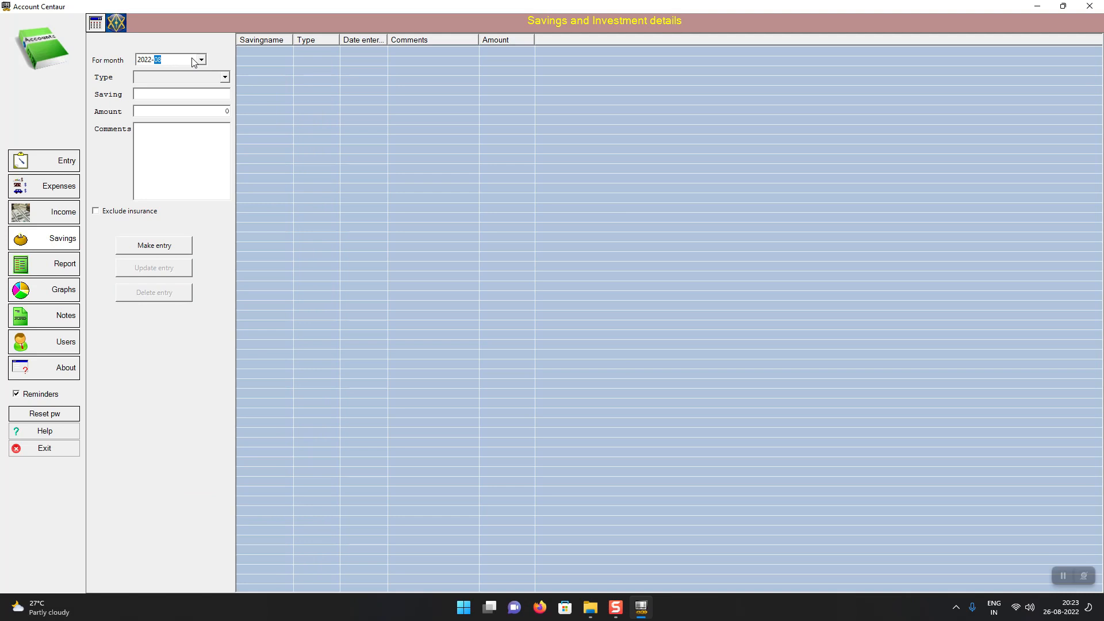
left_click(212, 78)
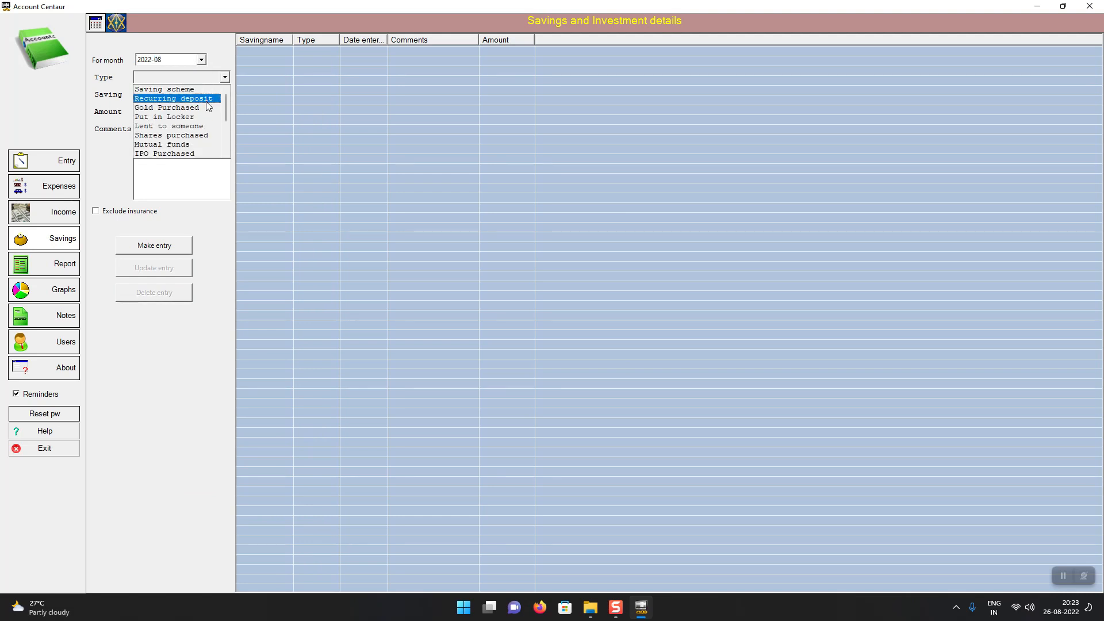
scroll(203, 140, "down", 1)
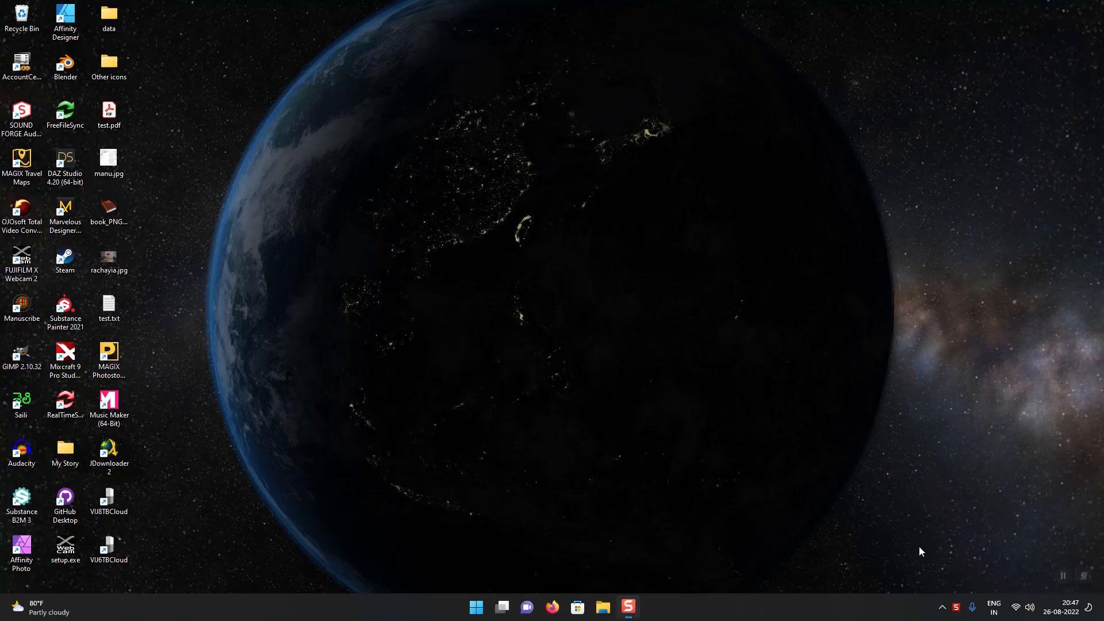
Step: Check the hidden system tray icons, launch AccountCentaur and log in as admin with the account password
left_click(942, 607)
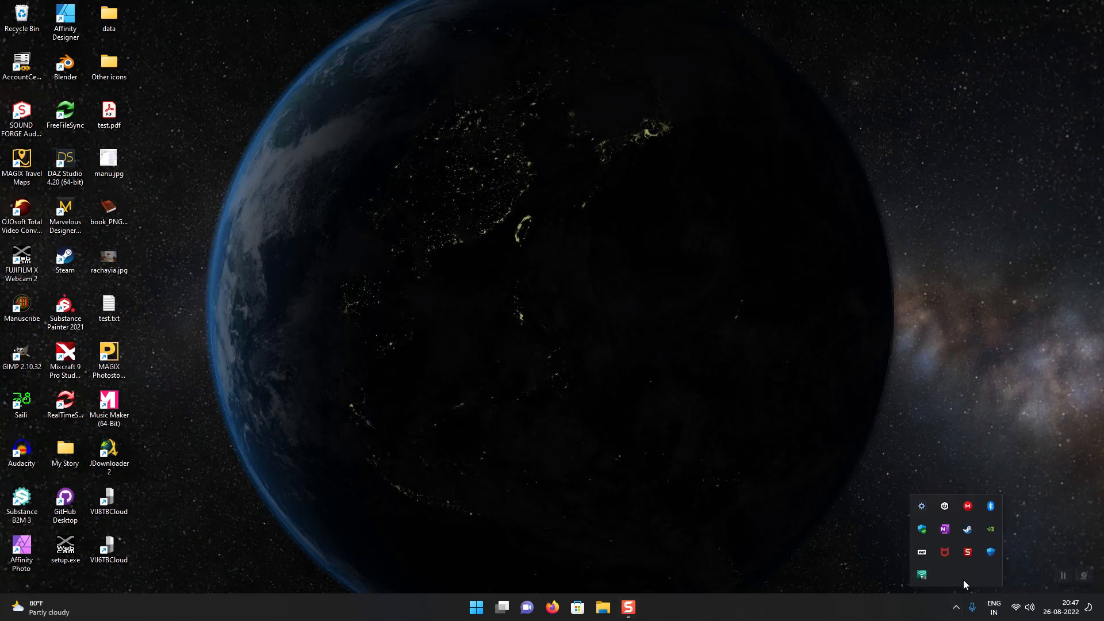
left_click(476, 607)
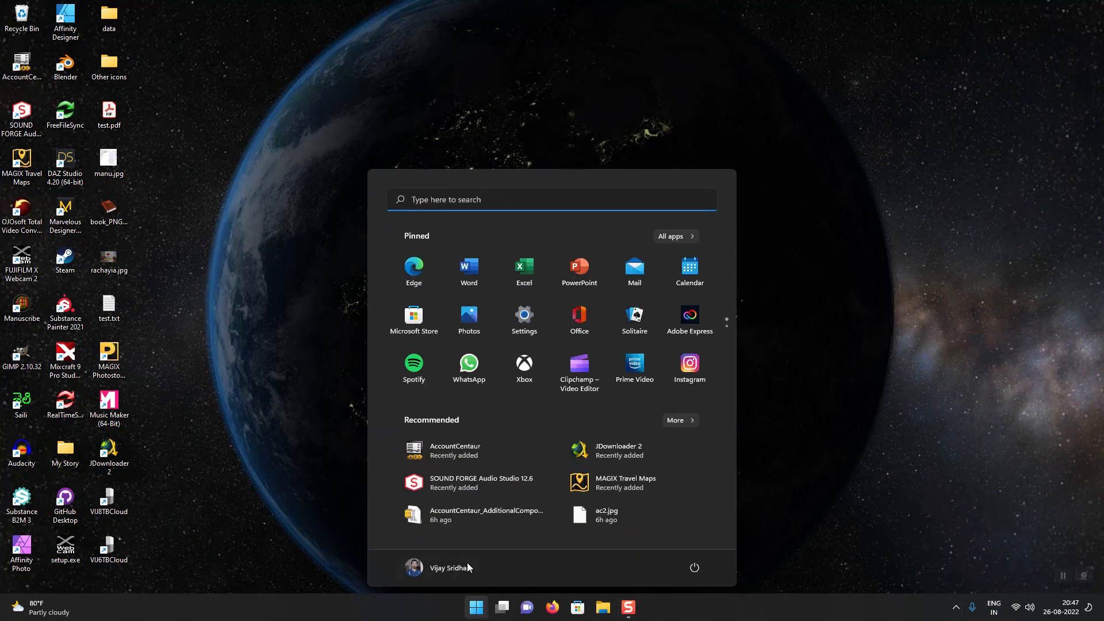
left_click(463, 454)
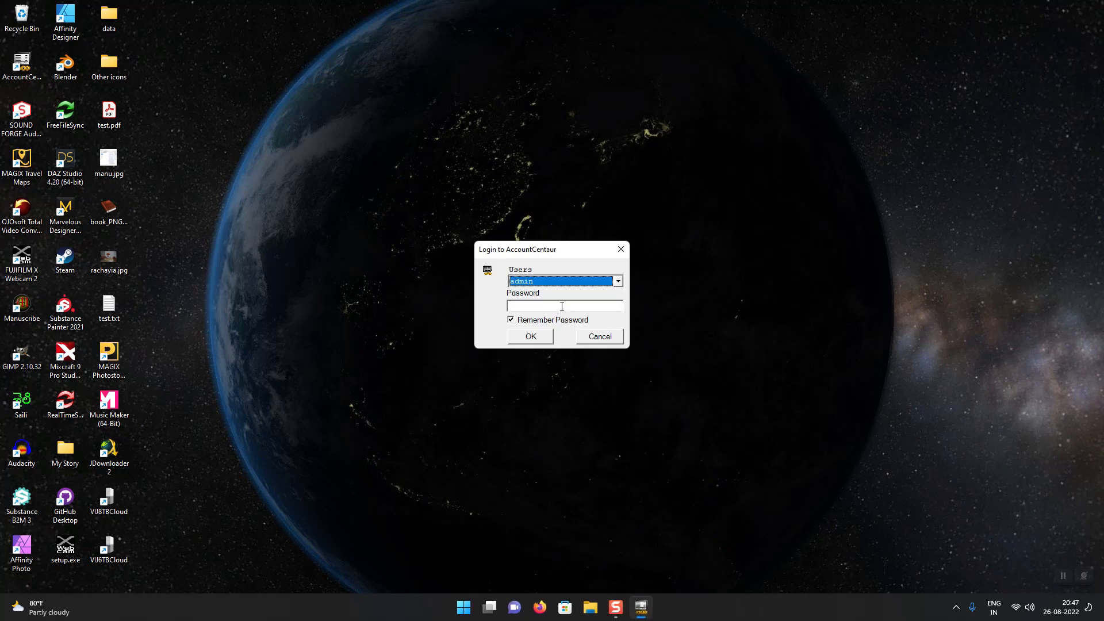
left_click(561, 307)
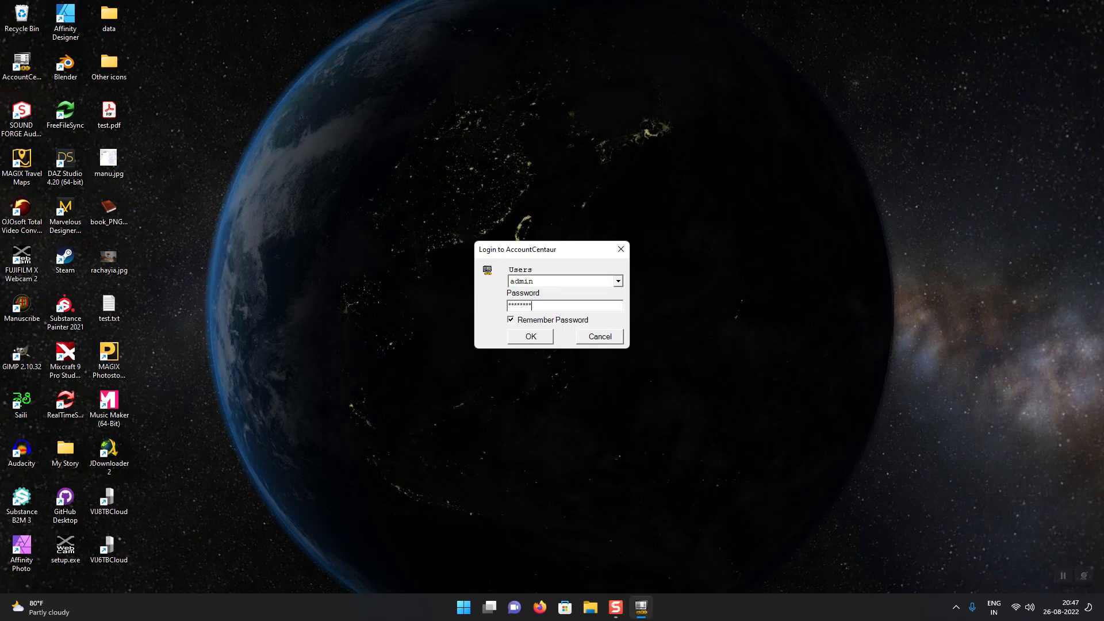
key("Return")
Step: Close the Account Centaur main window and start a new quick entry from its system tray icon
left_click(1090, 7)
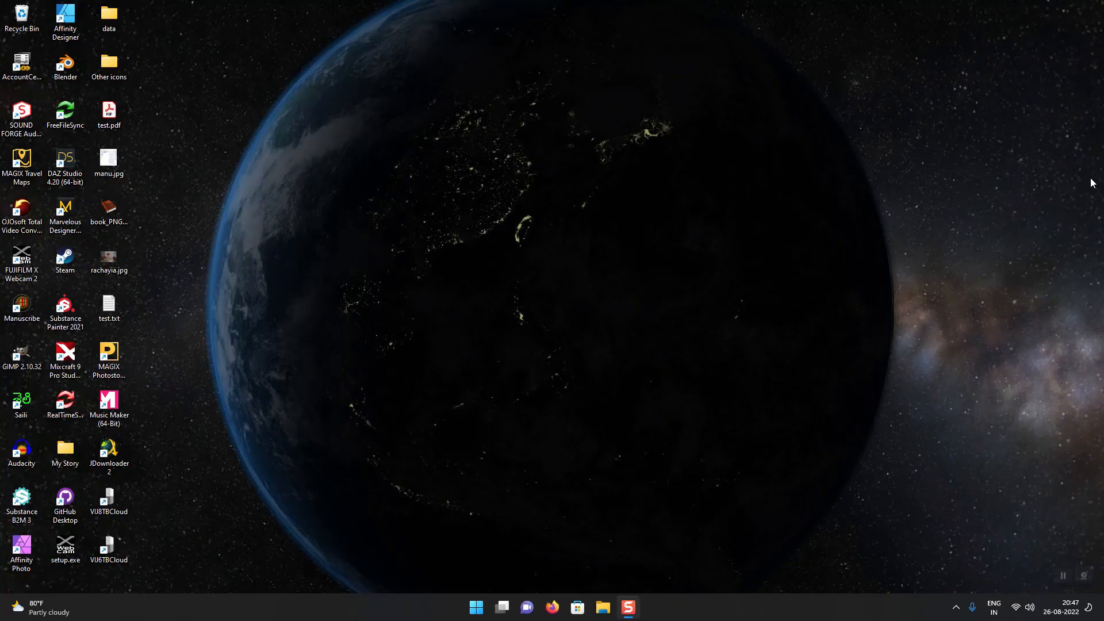
left_click(956, 608)
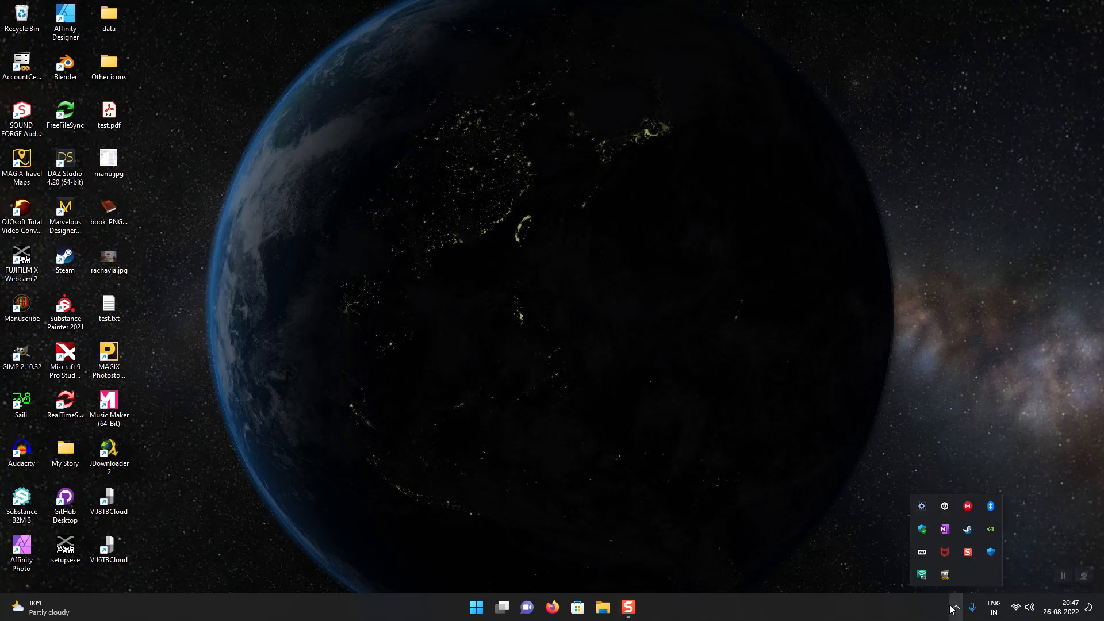
right_click(943, 576)
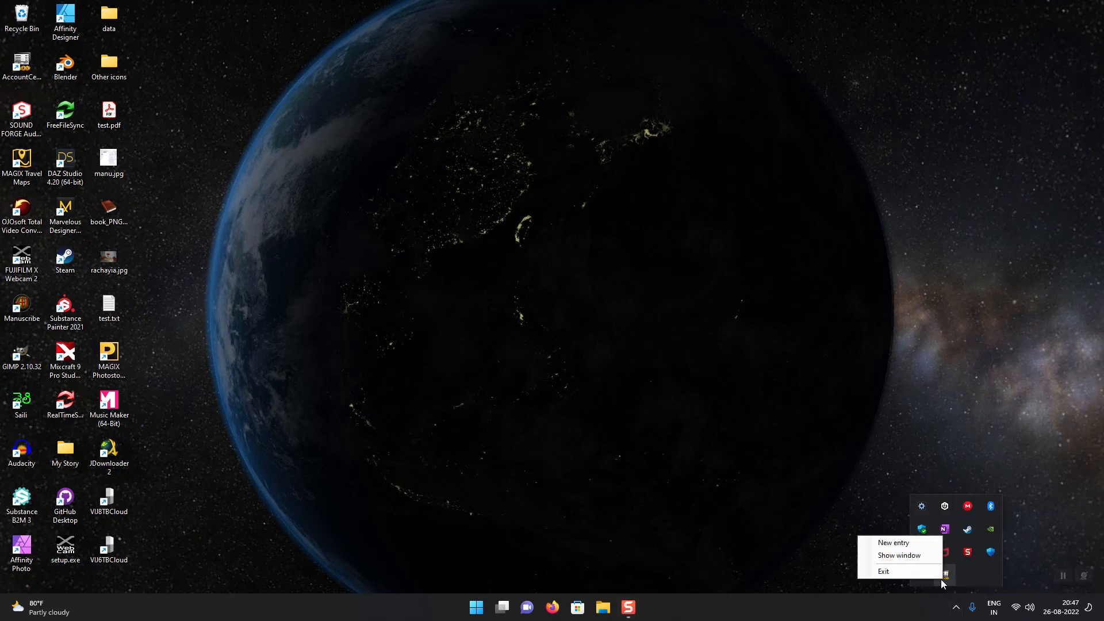
left_click(901, 544)
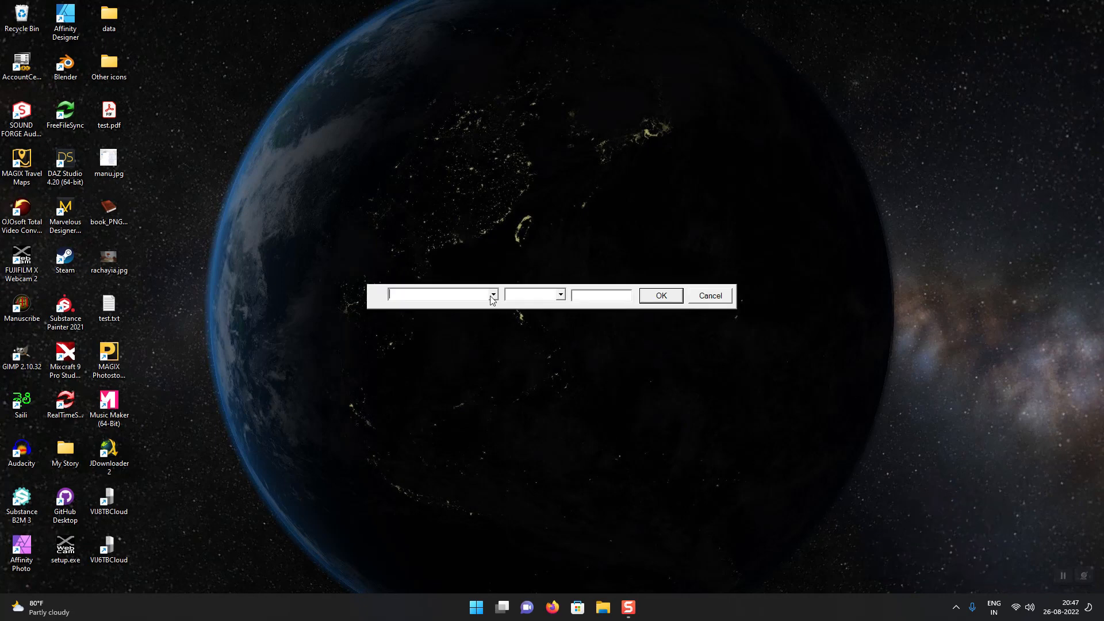
Step: Record a quick entry for the monthly House rent expense, paid by Cash, with an amount of 3000
type("p")
key("Down")
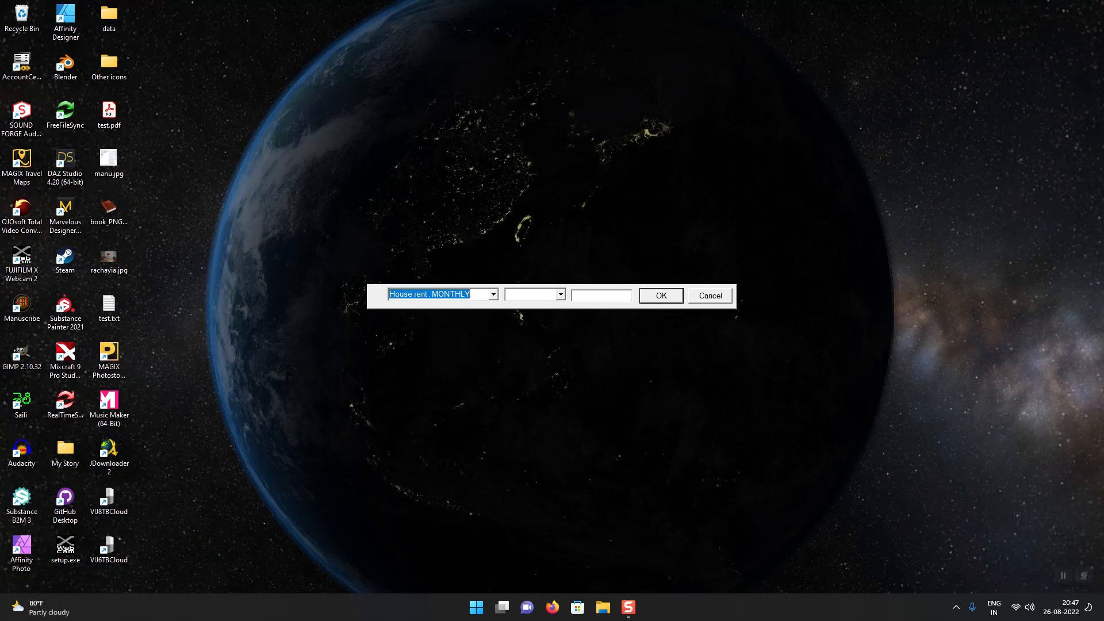
key("Tab")
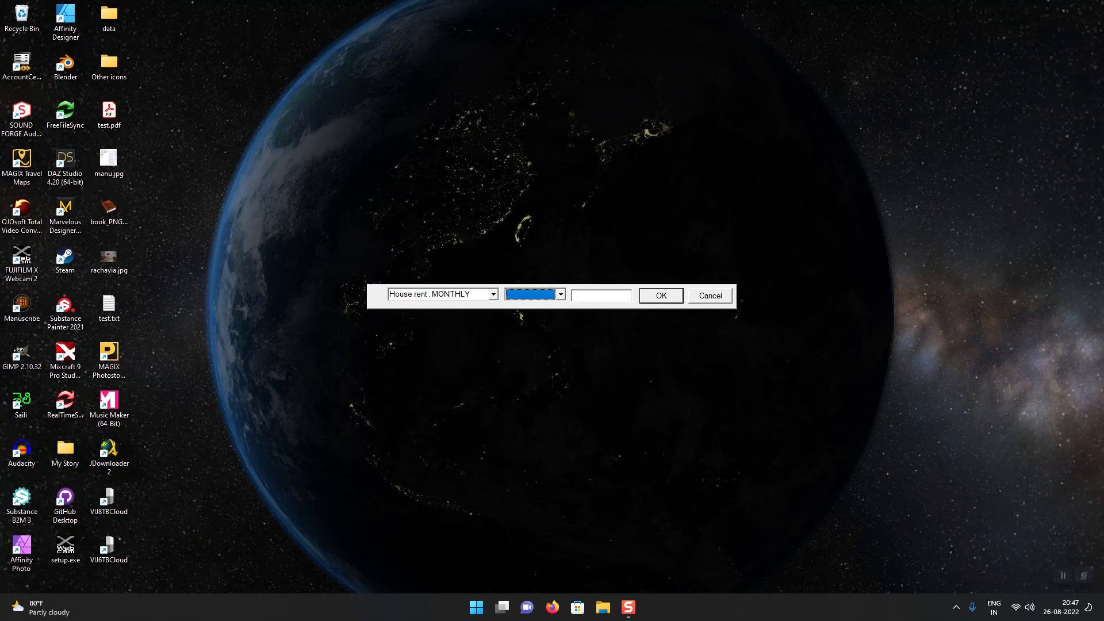
key("Tab")
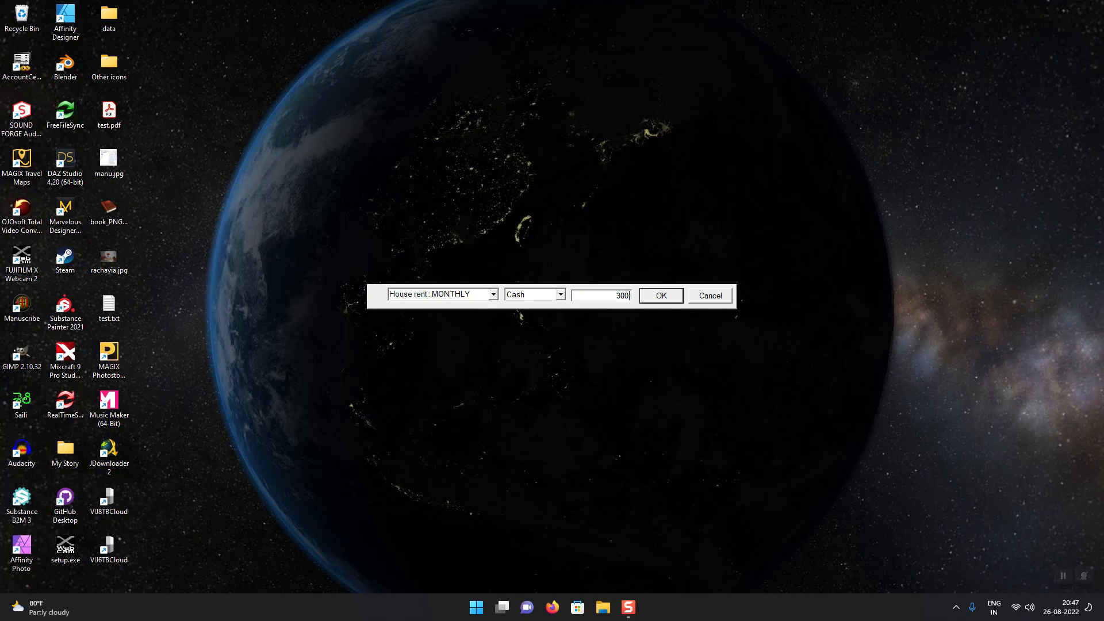
type("3000")
key("Return")
key("Escape")
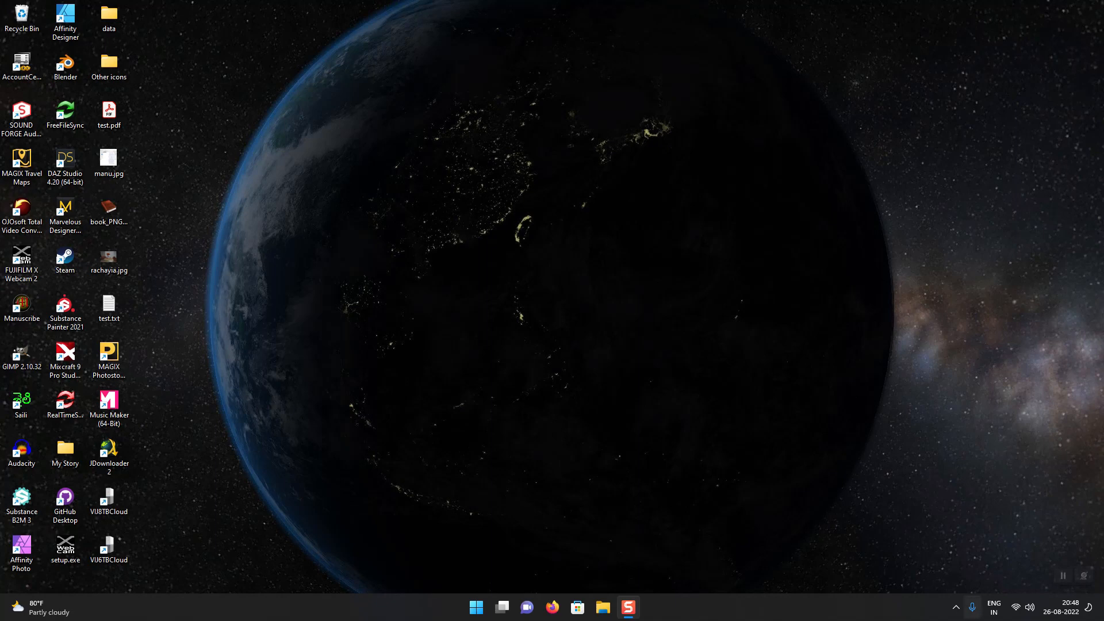
Step: Restore the Account Centaur main window from the system tray and group the expenses report by Month-Year
left_click(956, 606)
right_click(944, 574)
left_click(913, 556)
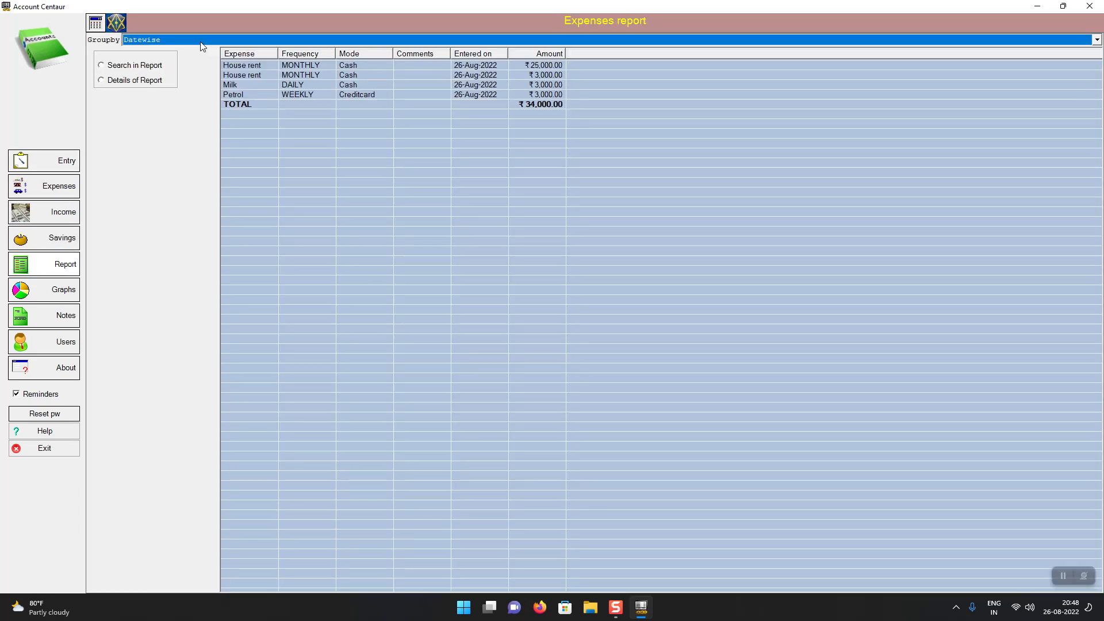
left_click(348, 75)
left_click(351, 65)
left_click(347, 41)
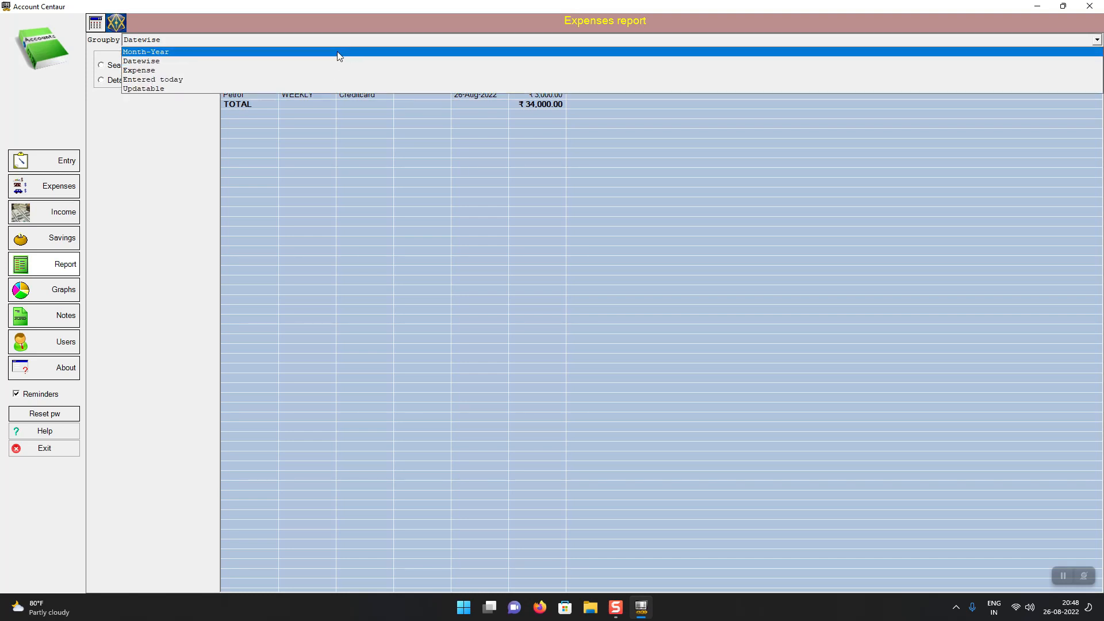
left_click(338, 52)
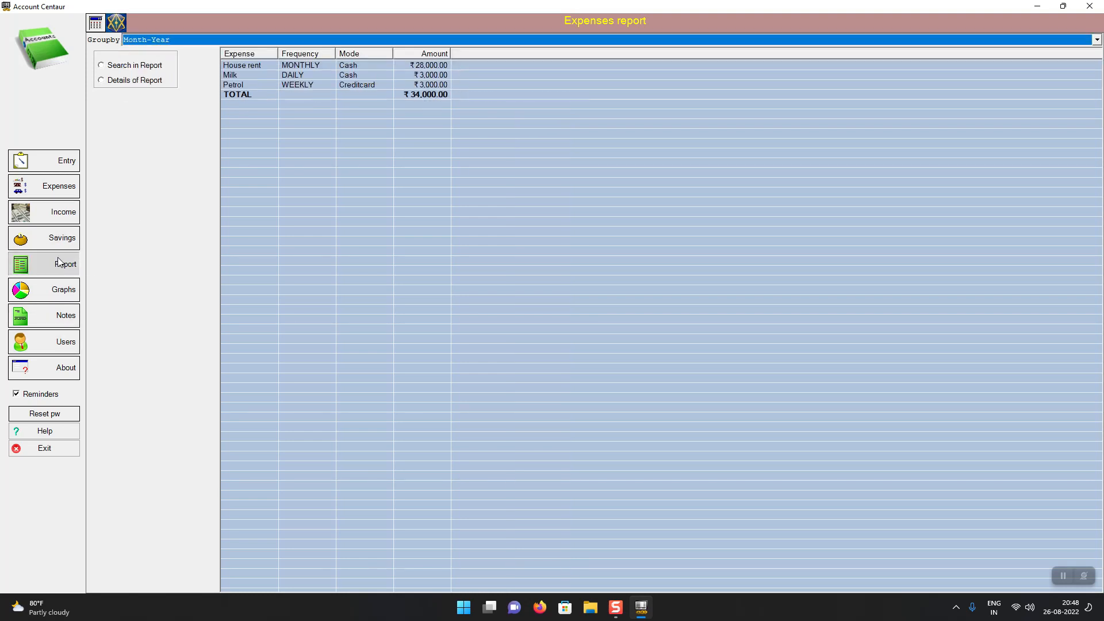
Step: Review the monthly expenses graph, the entered transactions and the list of defined expenses
left_click(61, 294)
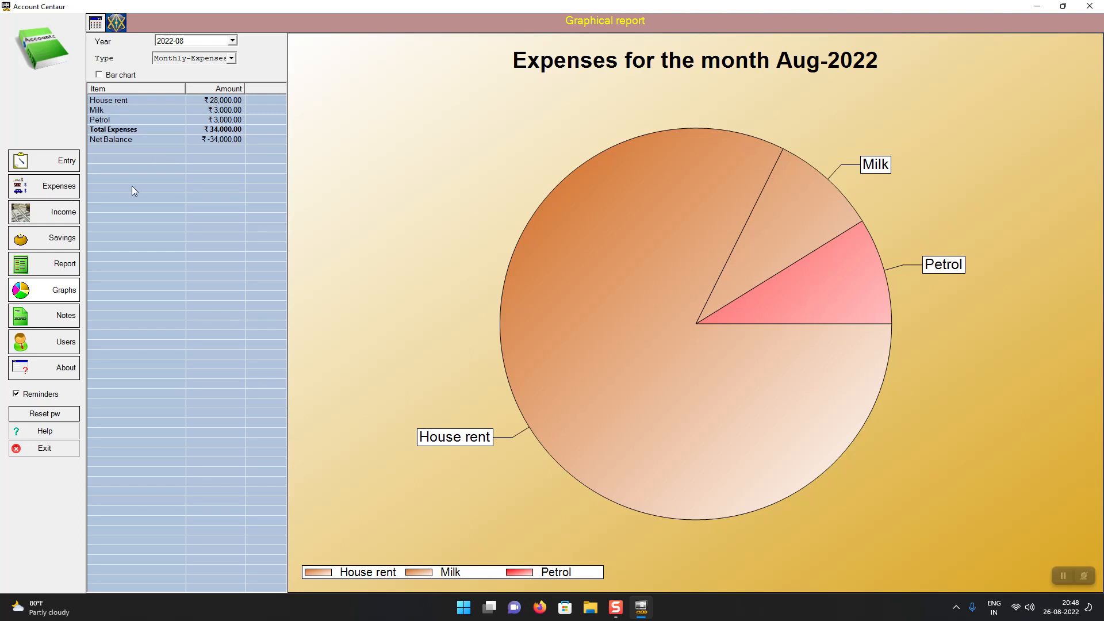
left_click(43, 161)
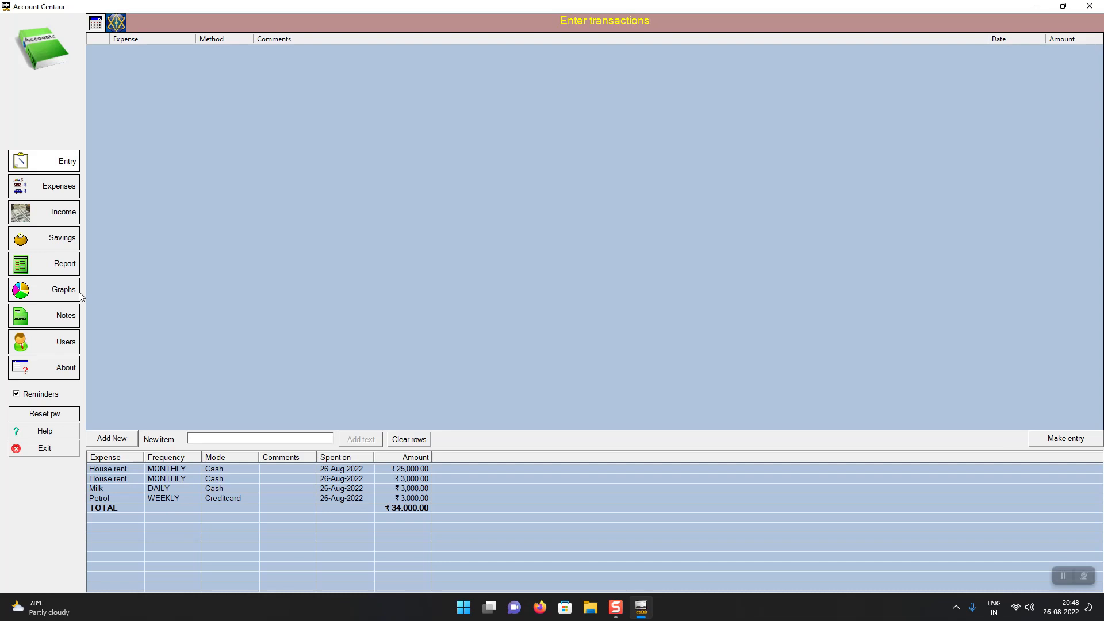
left_click(51, 184)
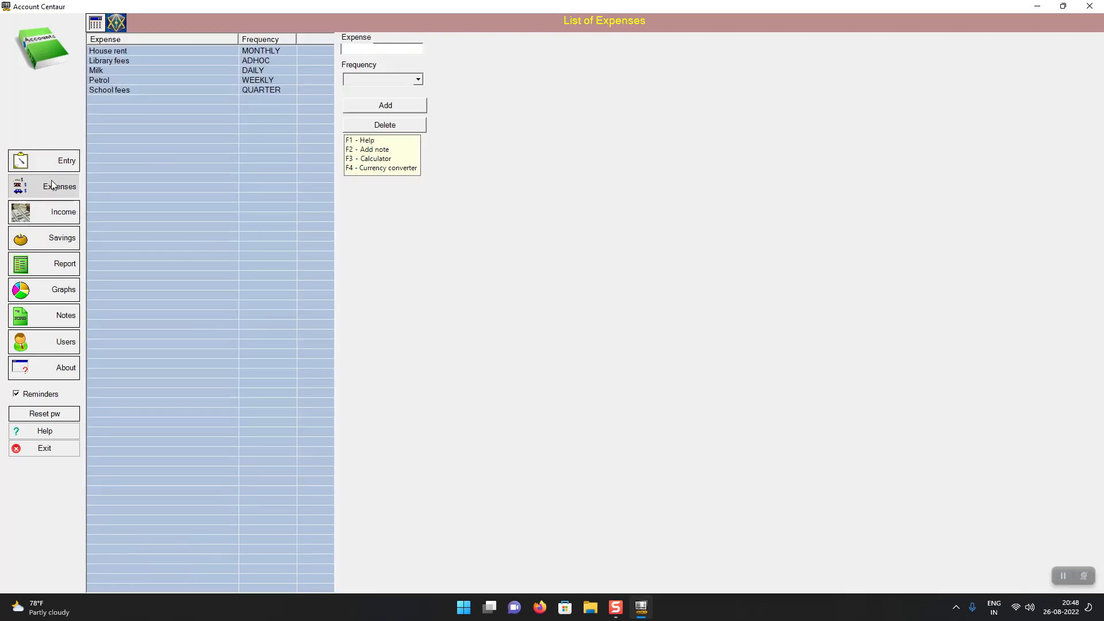